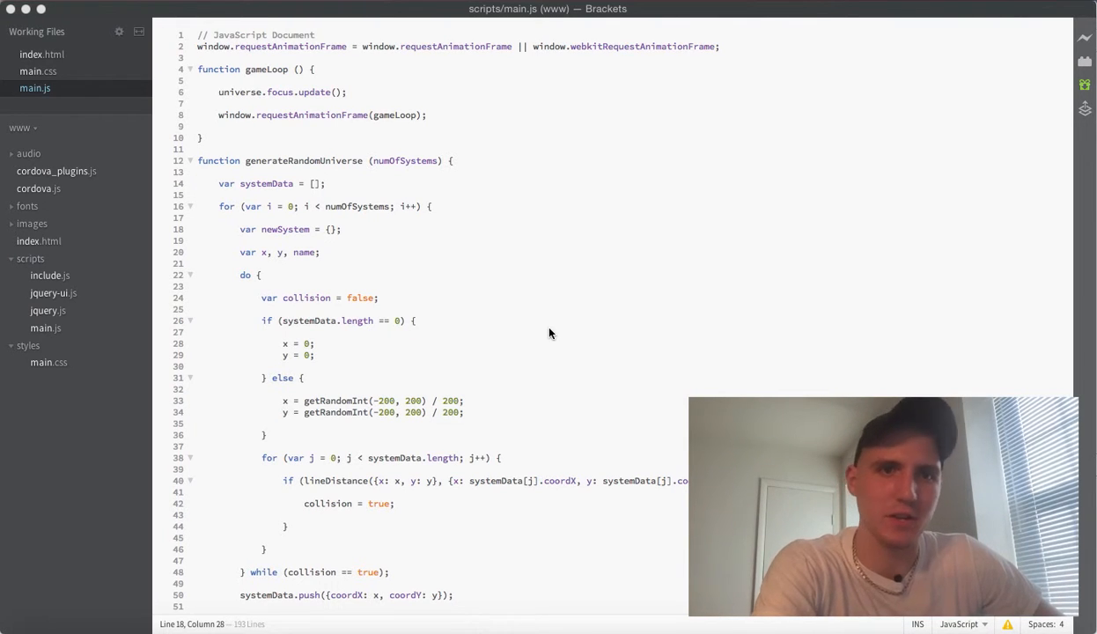
scroll(550, 332, "down", 1)
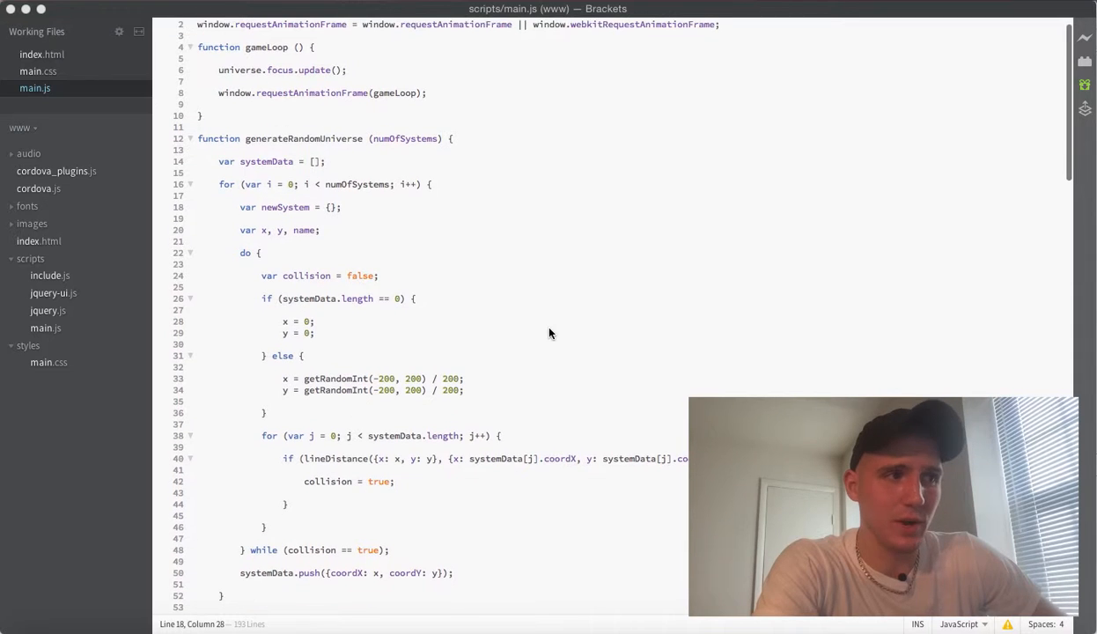
scroll(549, 332, "up", 1)
scroll(469, 182, "down", 3)
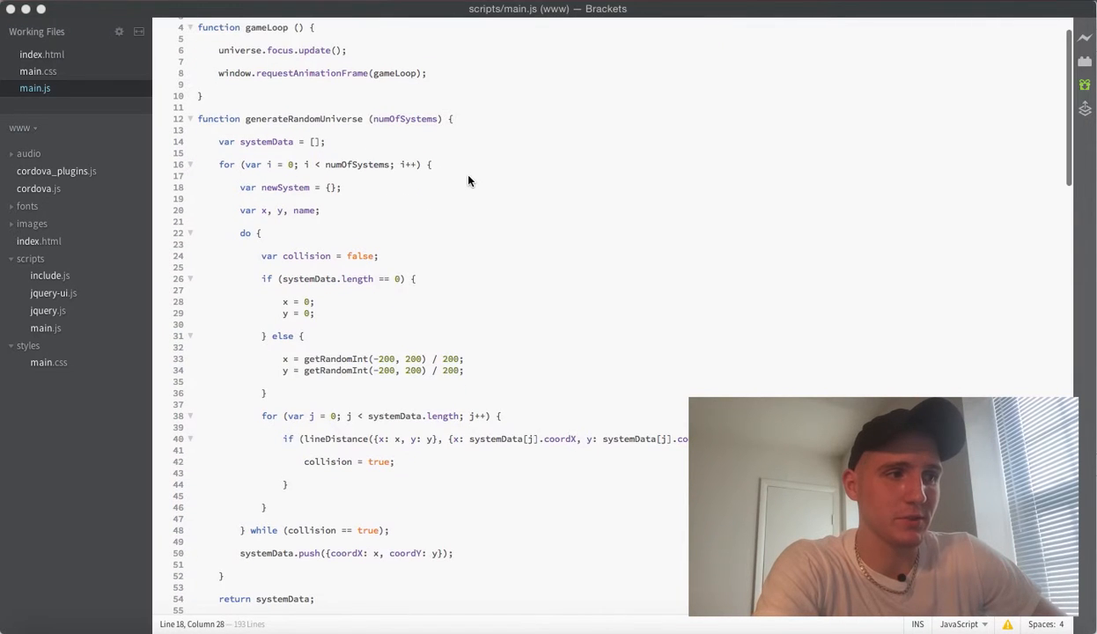
scroll(469, 182, "down", 3)
scroll(469, 182, "down", 2)
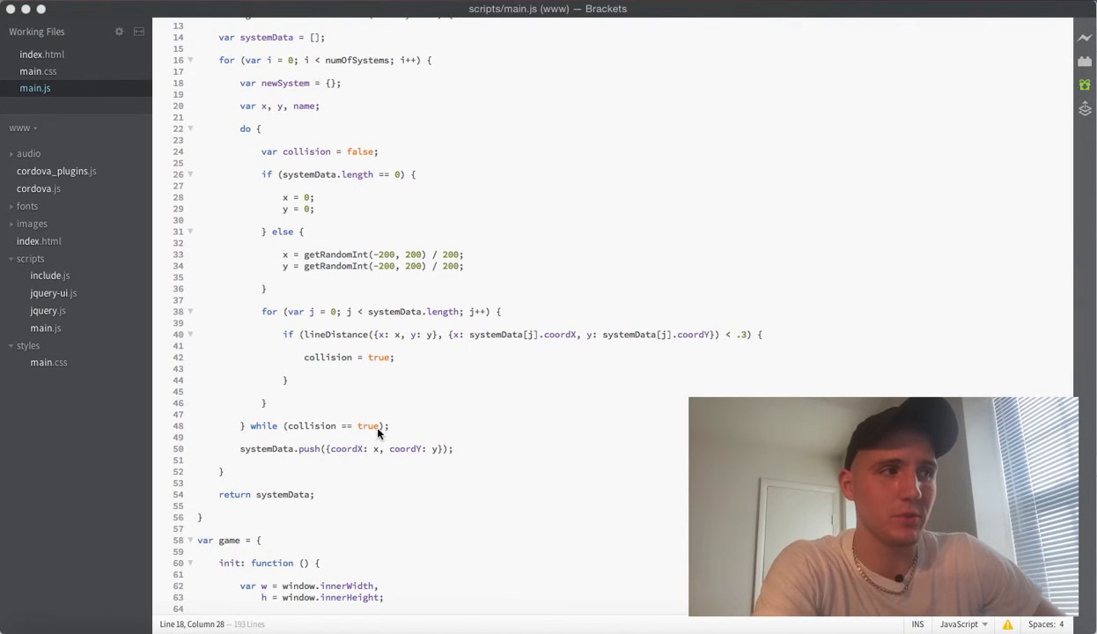
scroll(387, 421, "up", 2)
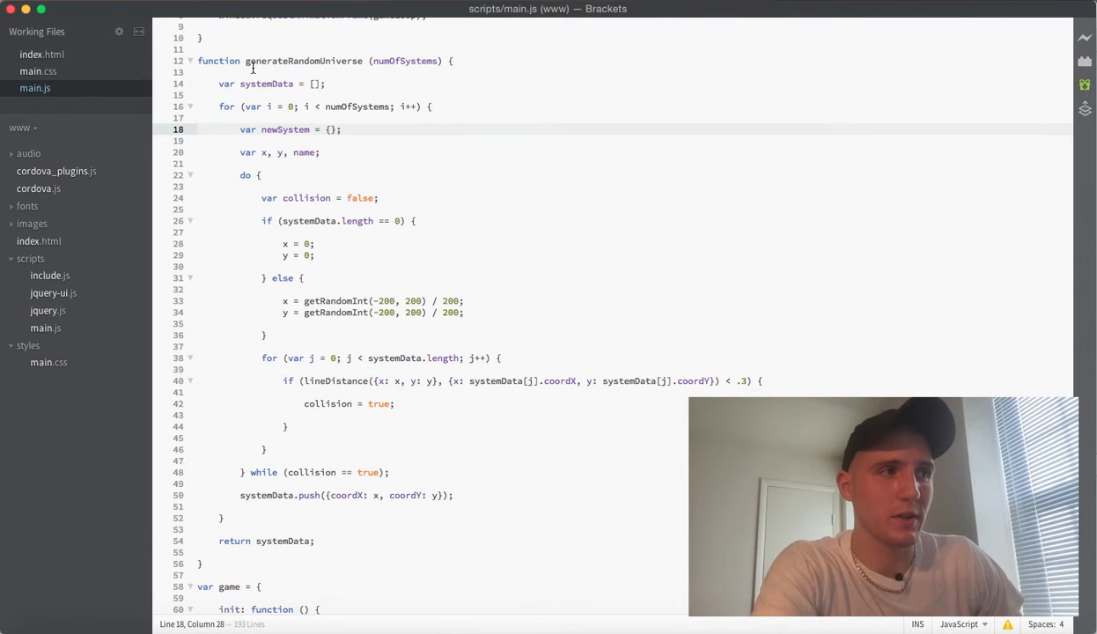
Review generateRandomUniverse, the systemData push statement and the newSystem declaration.
left_click_drag(246, 60, 363, 61)
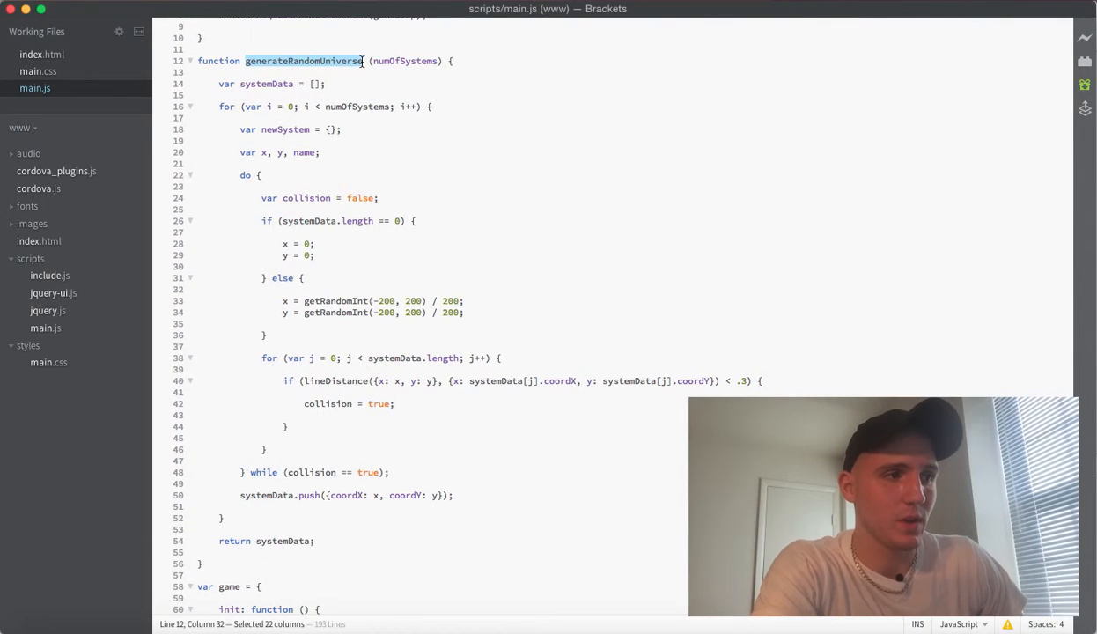
scroll(362, 176, "down", 6)
scroll(467, 287, "down", 2)
left_click(467, 288)
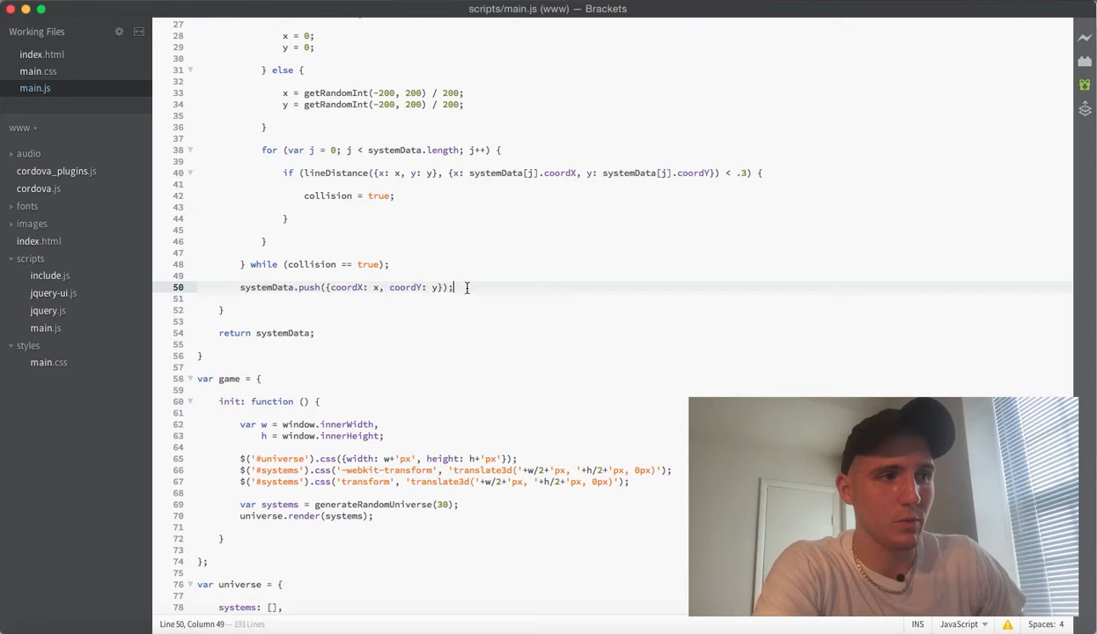
left_click_drag(453, 288, 240, 287)
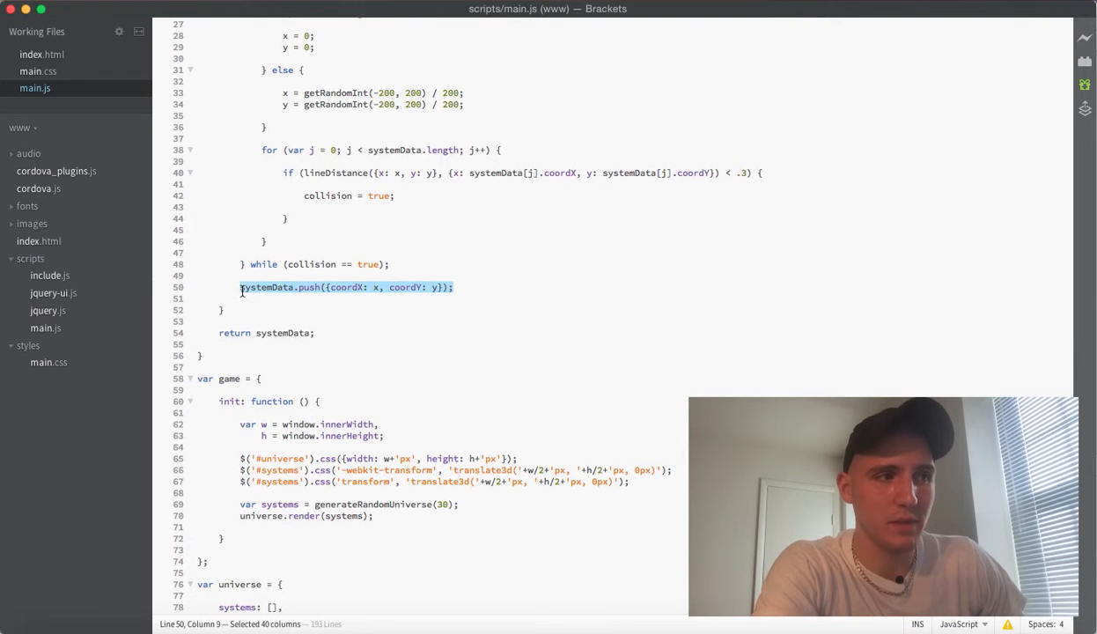
left_click(358, 275)
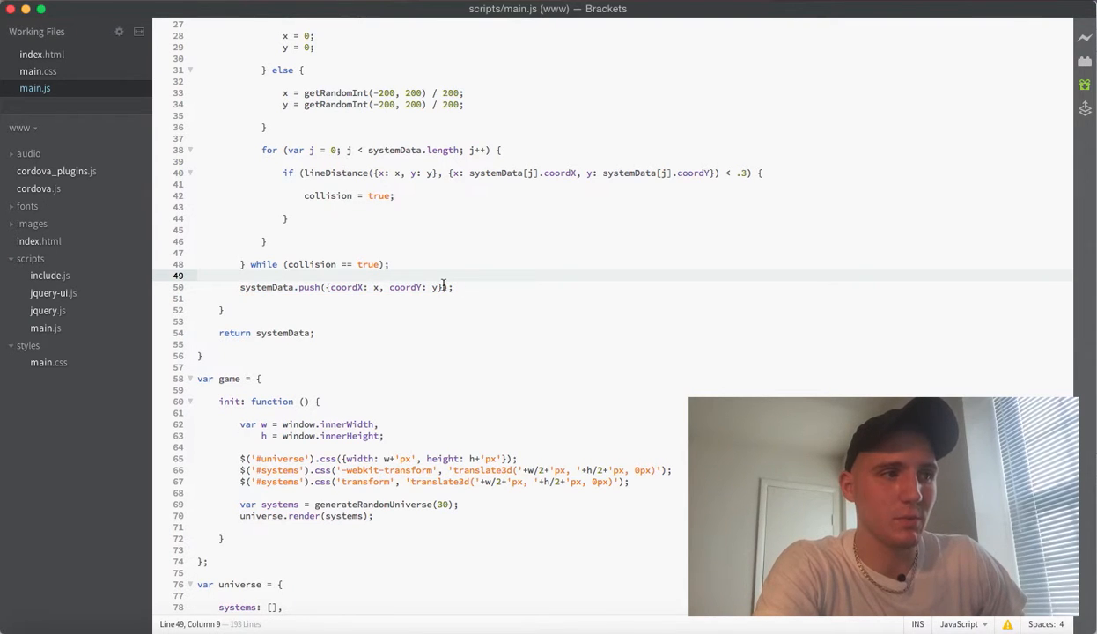
left_click_drag(442, 286, 326, 287)
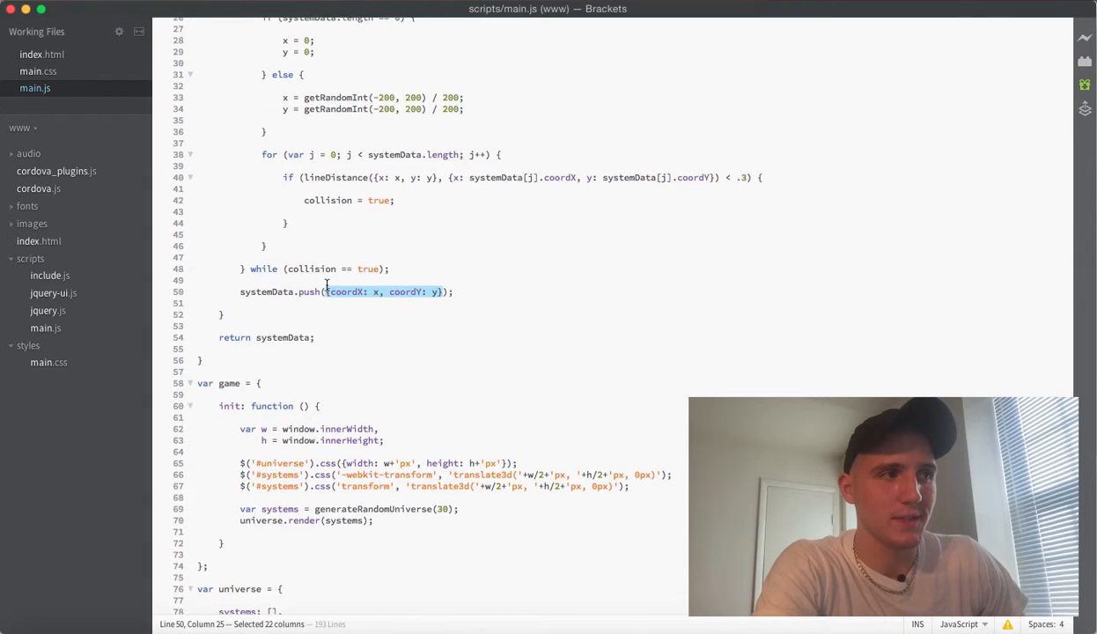
scroll(326, 282, "up", 5)
left_click(309, 92)
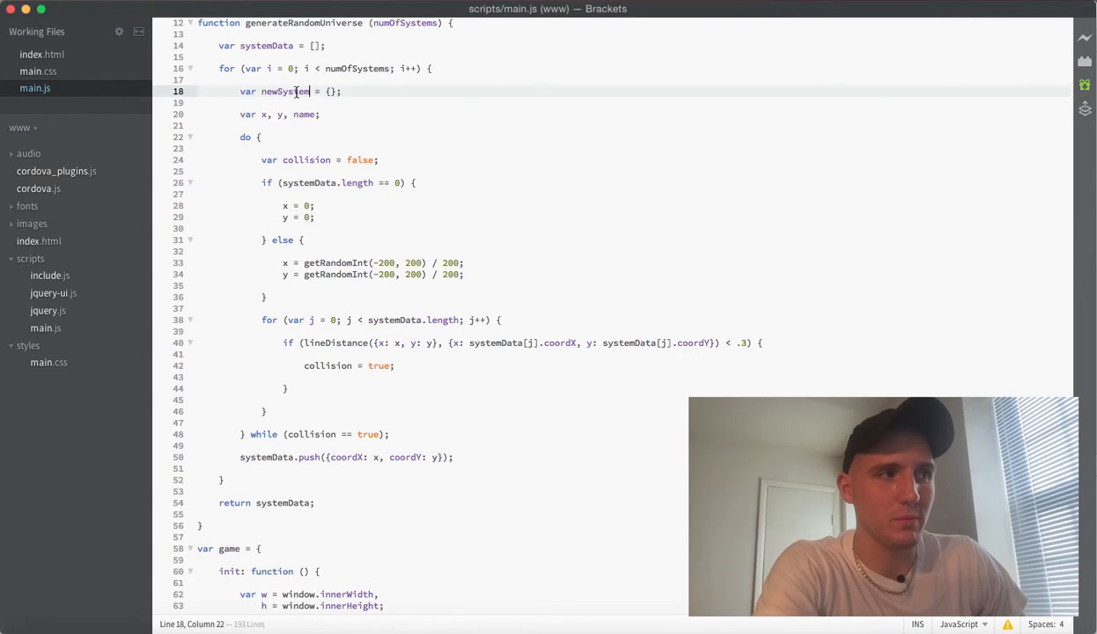
double_click(296, 91)
After the do-while loop add newSystem.coordX = x; and newSystem.coordY = y;, then begin the radius line.
left_click(435, 427)
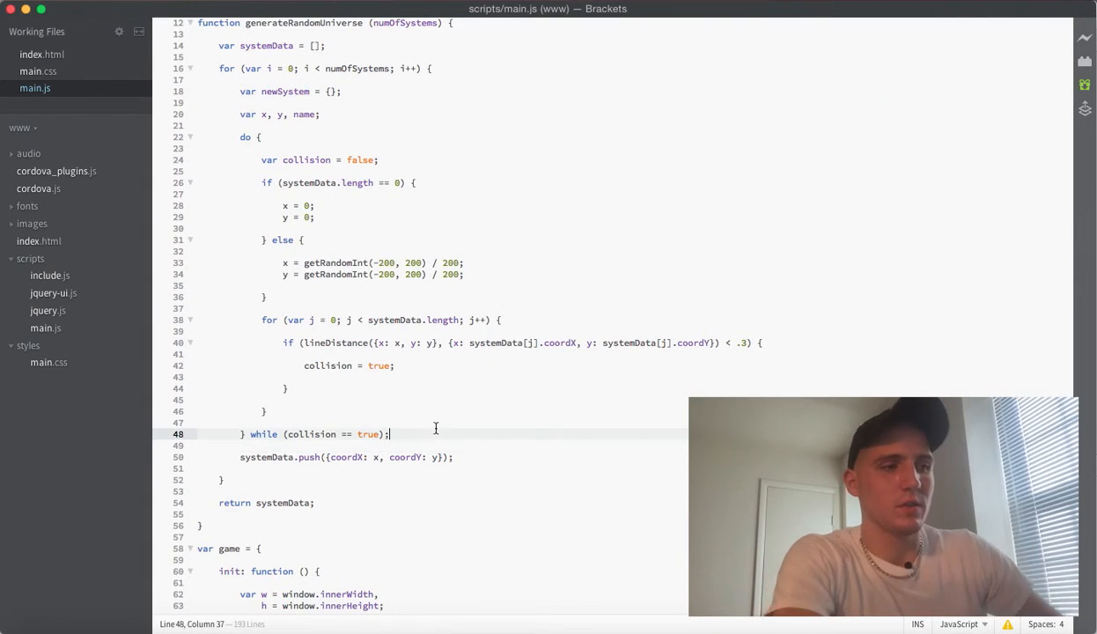
key("Return")
key("Return")
type("n")
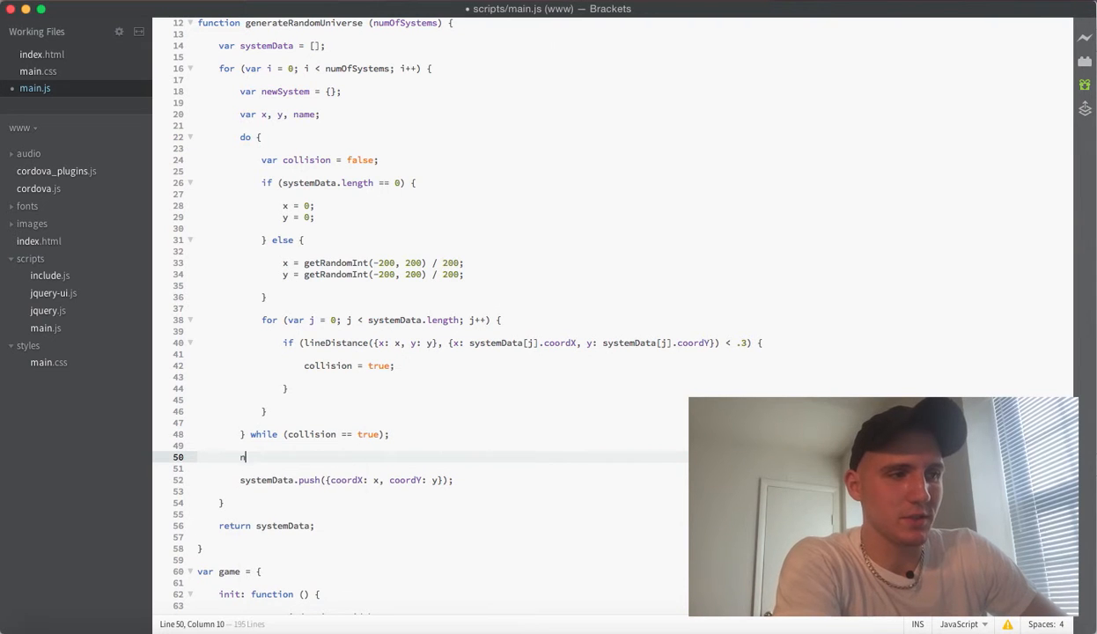
type("ew")
key("Return")
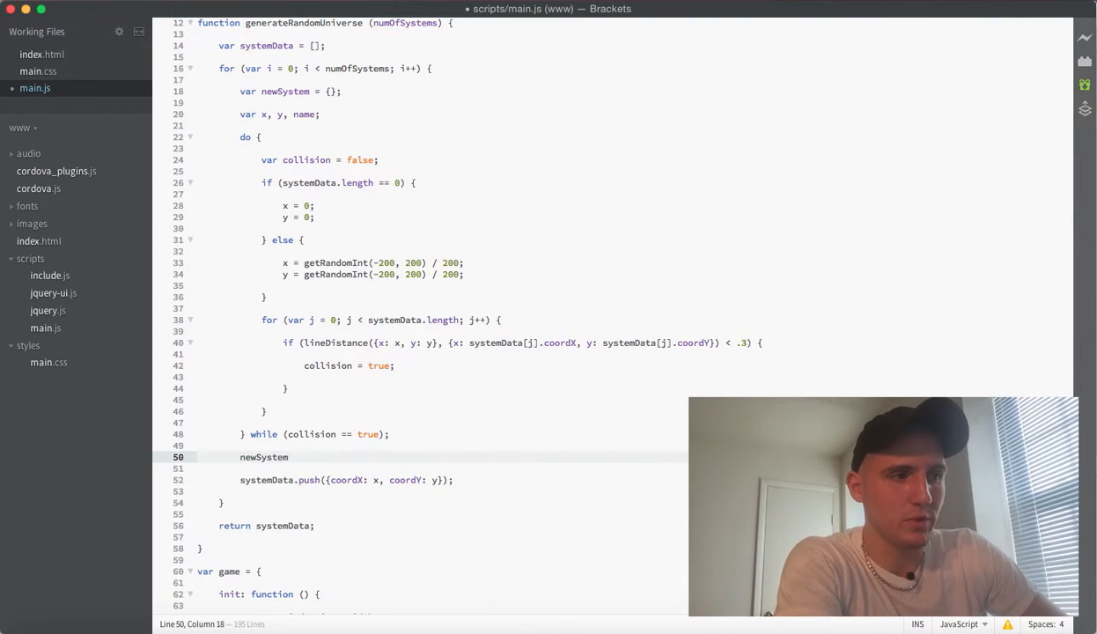
type(".co")
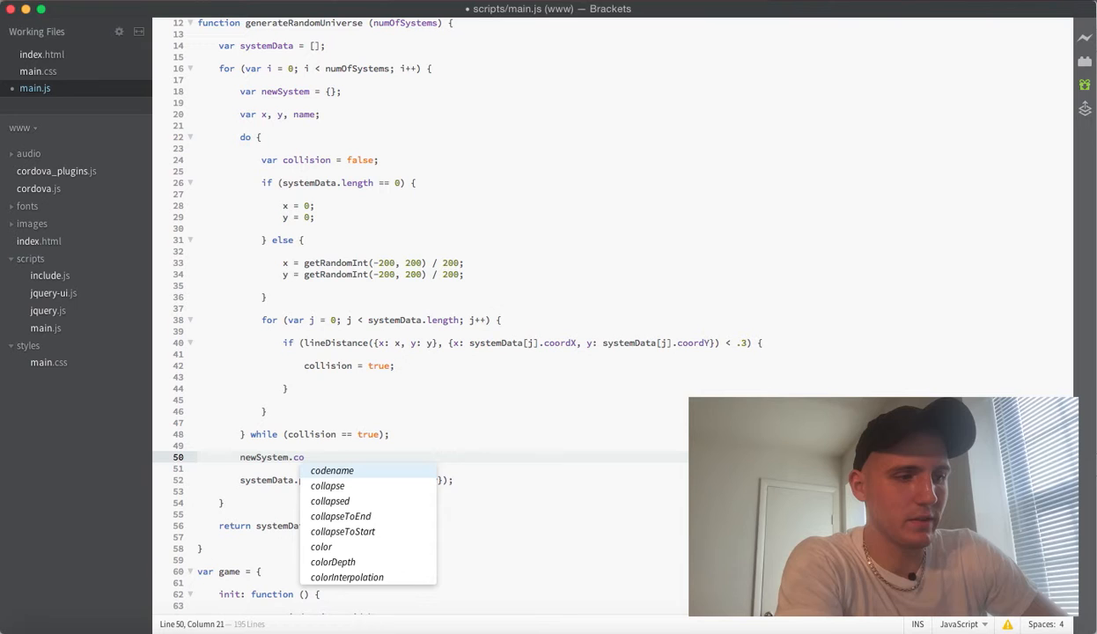
type("ordX ")
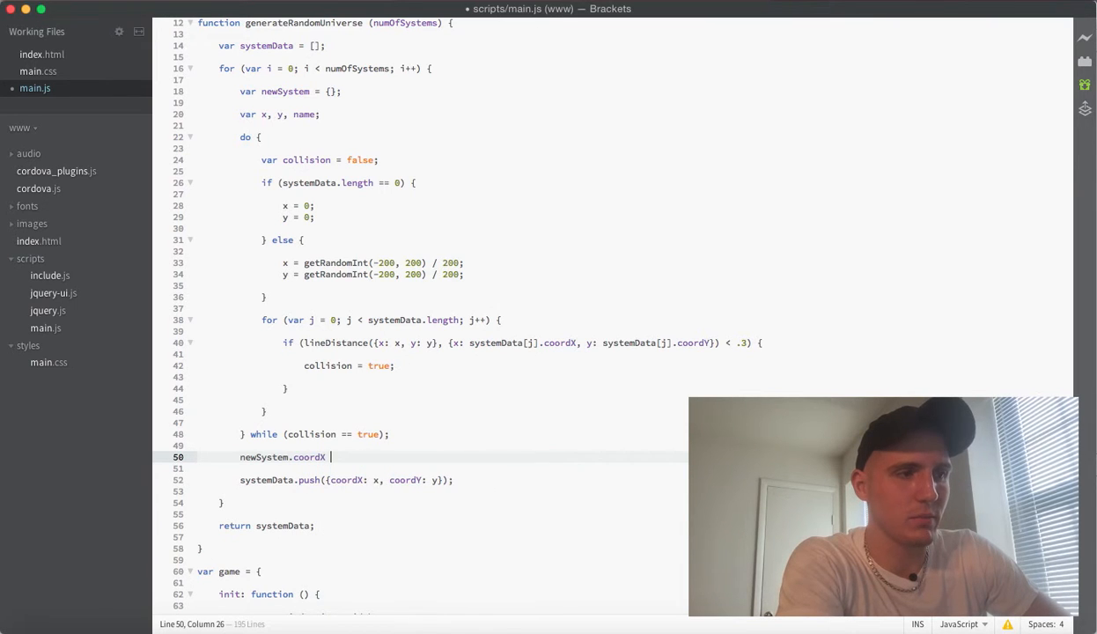
type("= x")
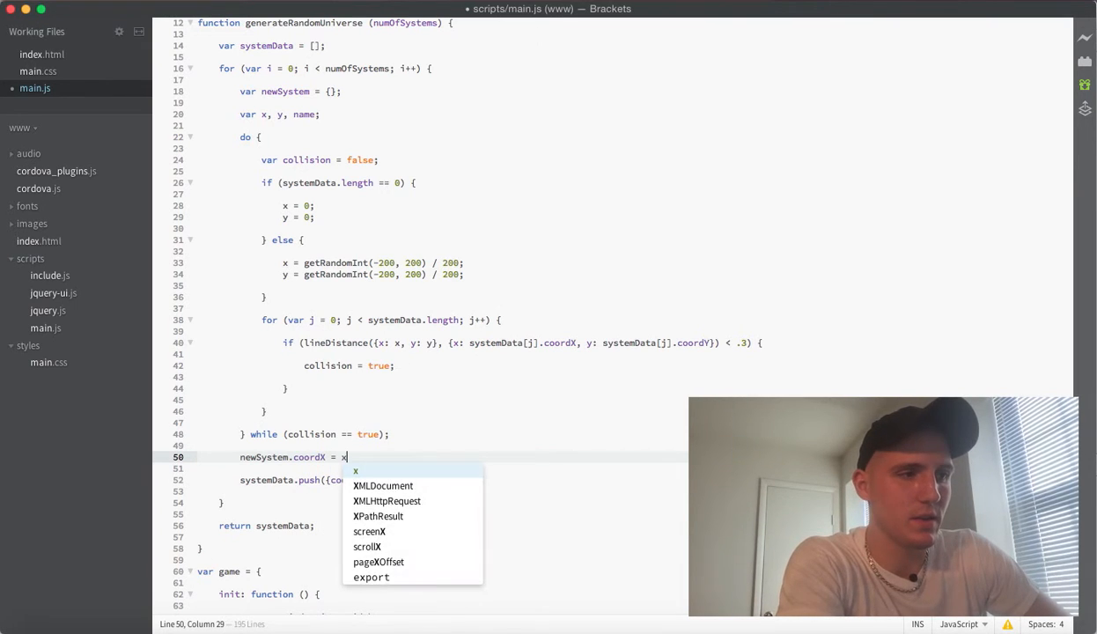
type(";")
key("Return")
type("nnew")
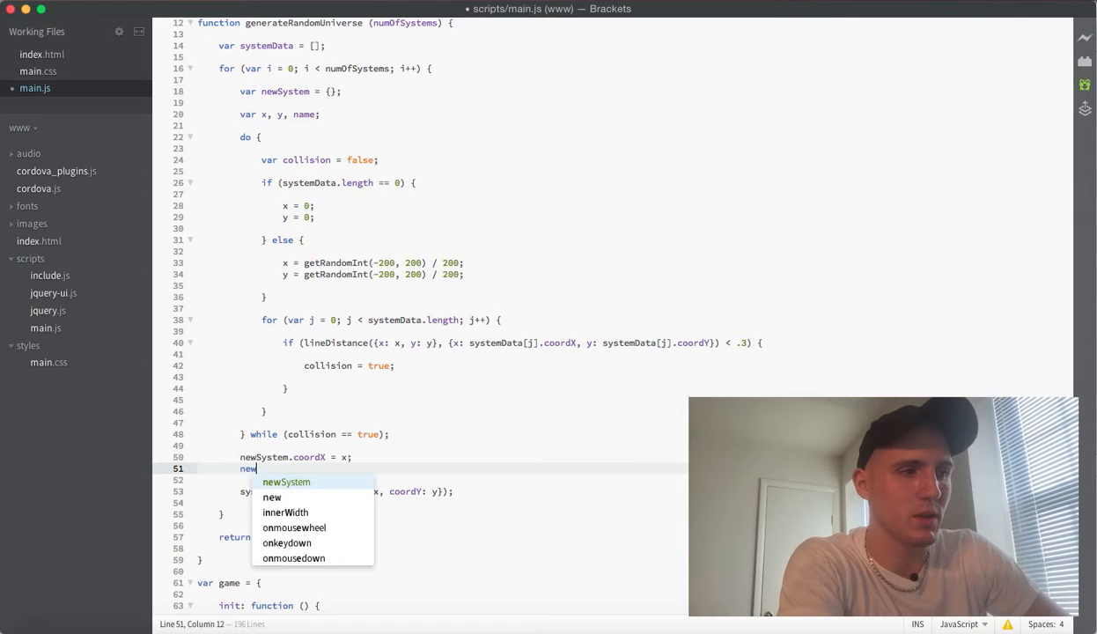
type("System.coor")
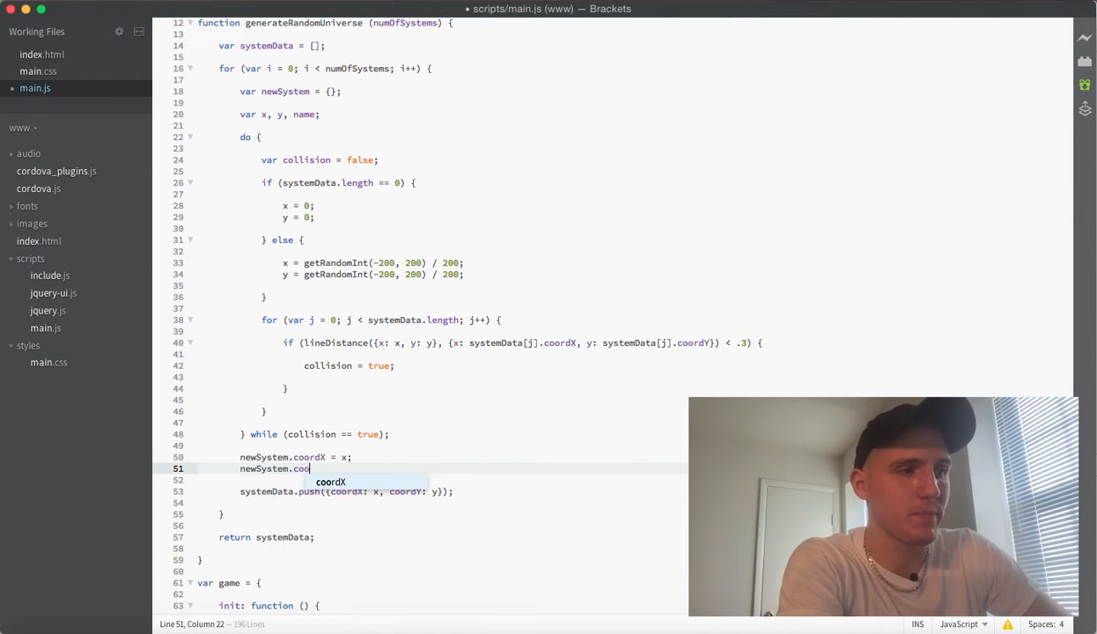
type("dY = ")
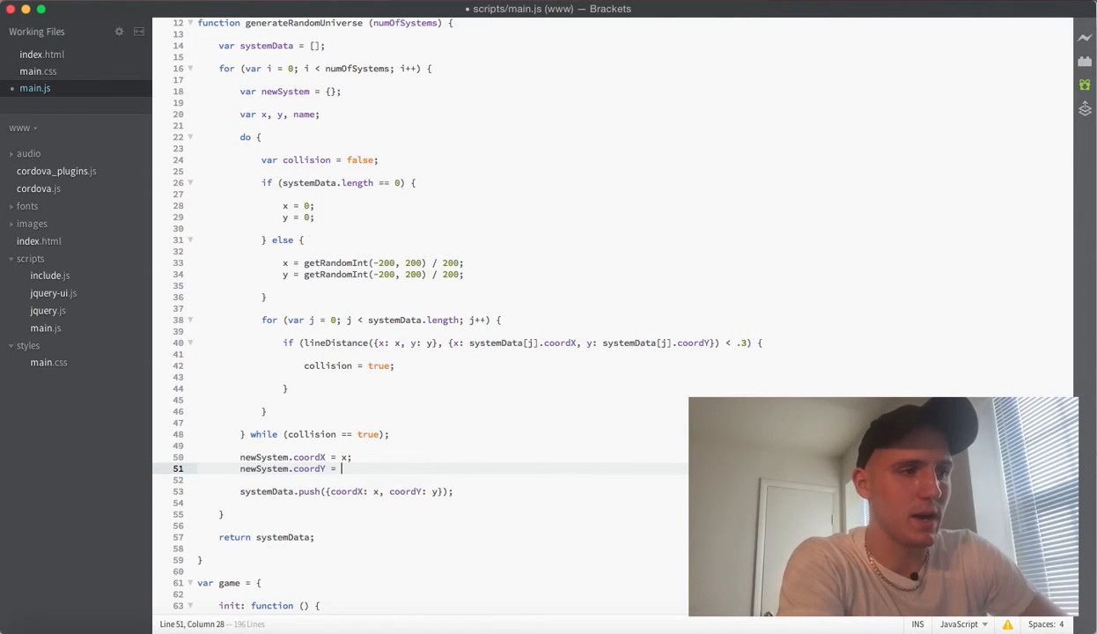
type("y;")
key("Return")
type("n")
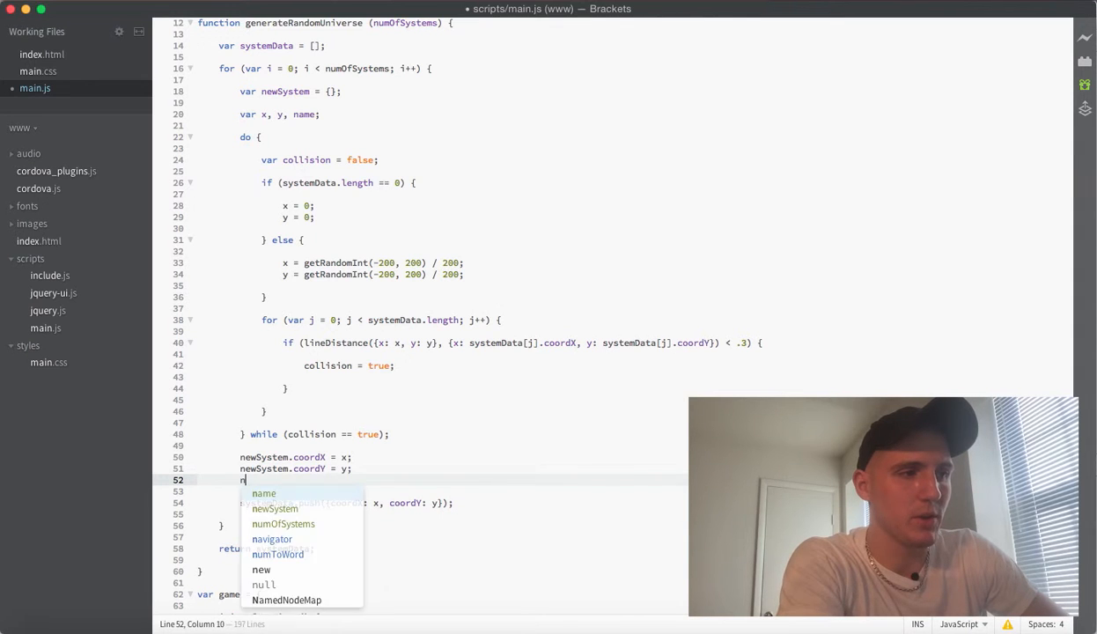
type("ewSystem.ra")
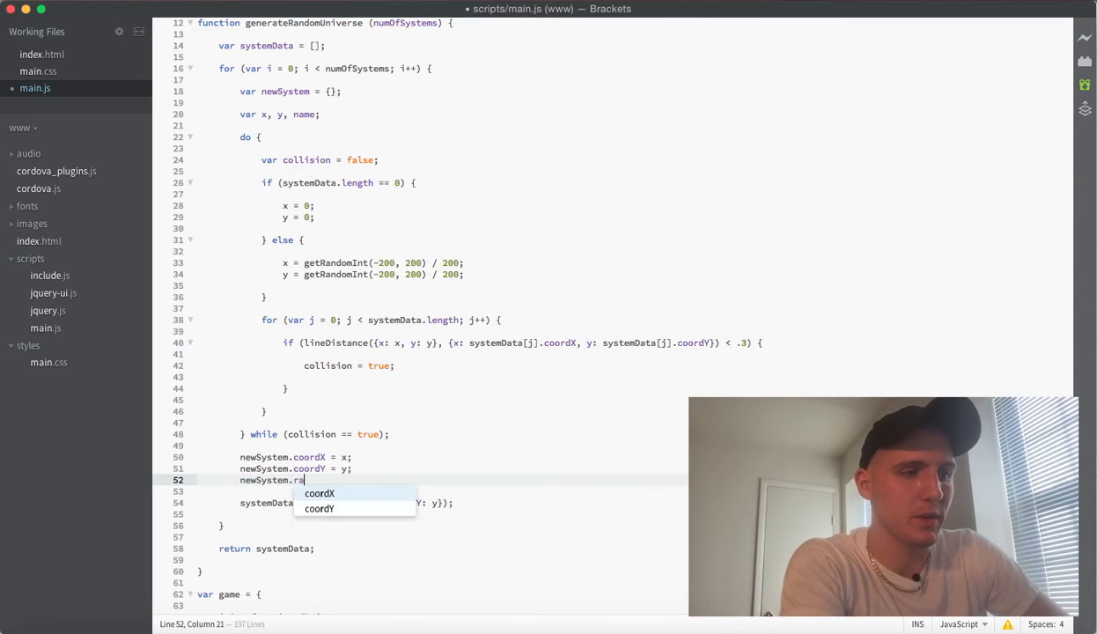
type("dius =")
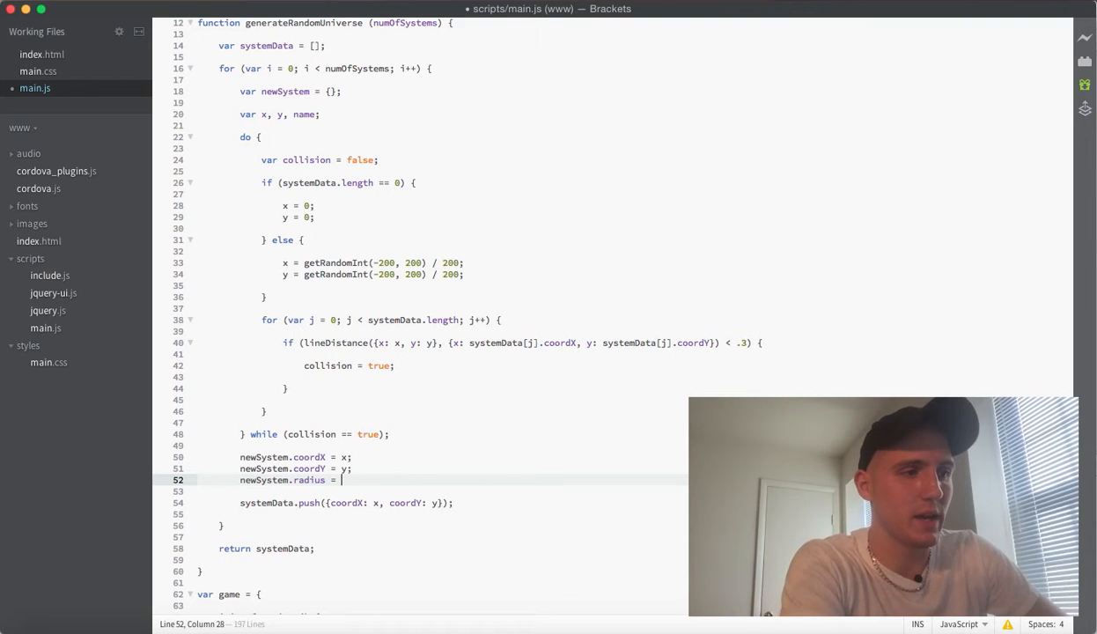
type("getRa")
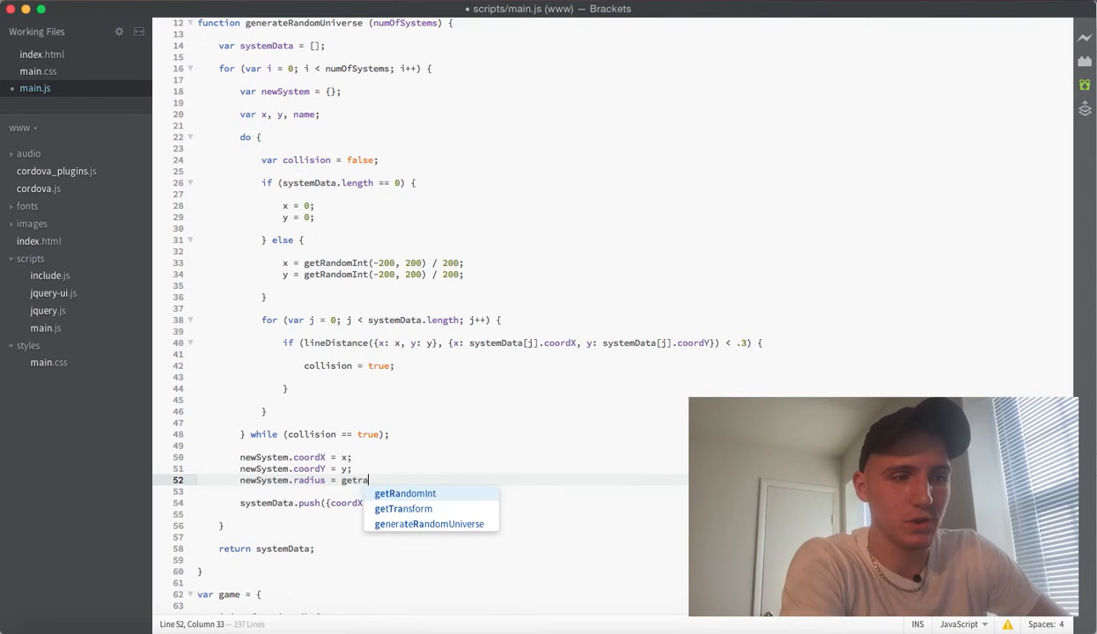
Complete newSystem.radius = getRandomInt(300, 700) / 10000; and review the three assignments.
key("Return")
type("(")
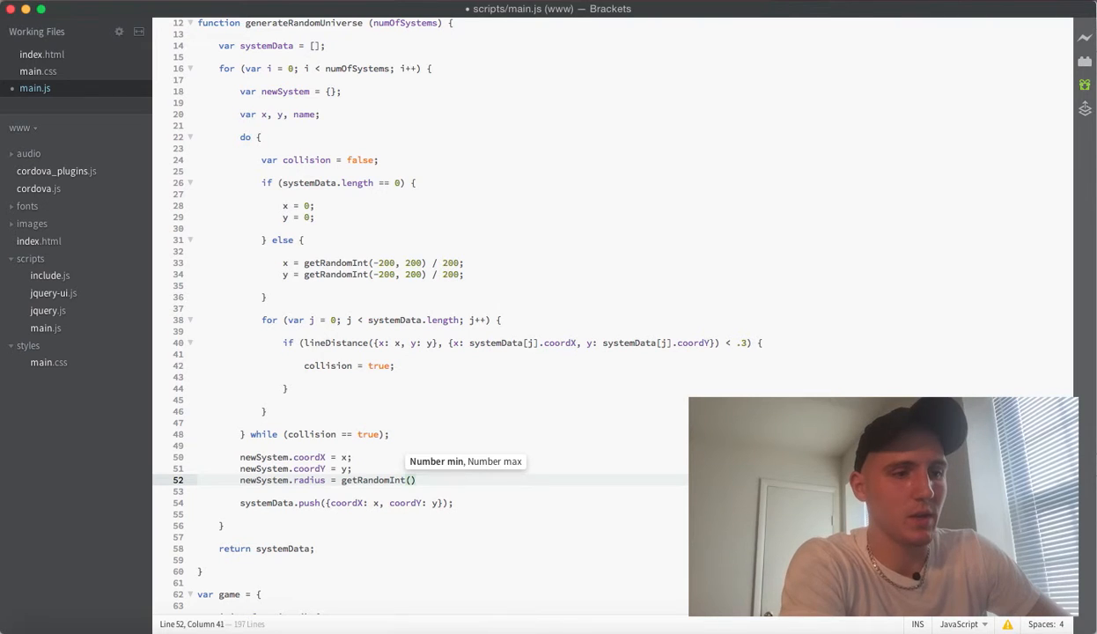
type("300")
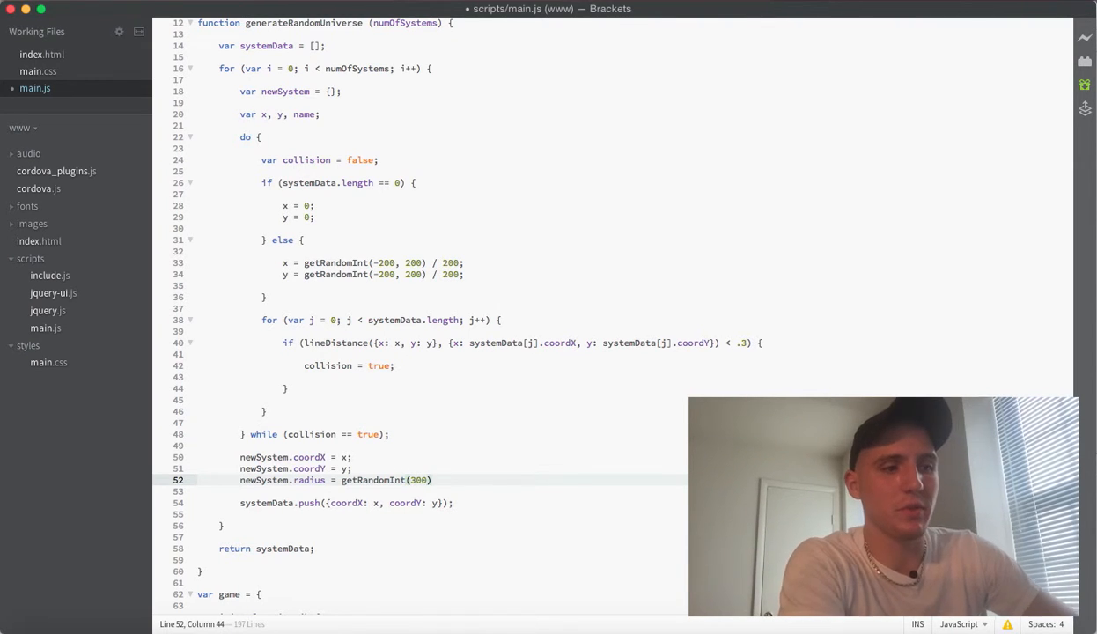
type(", 700")
key("Right")
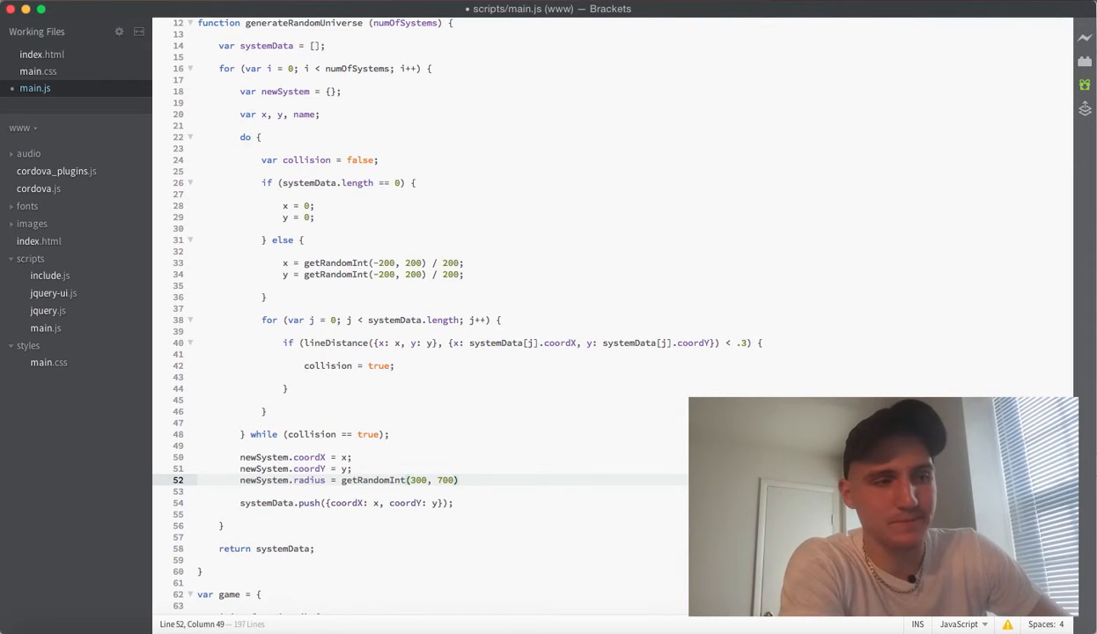
type("/ 10000;")
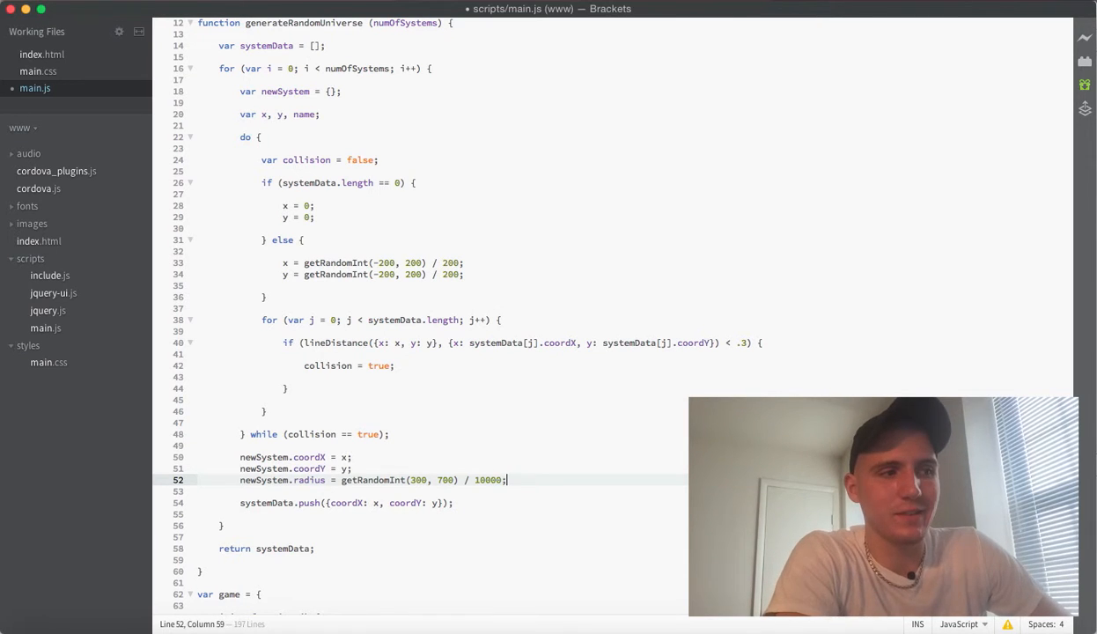
key("Up")
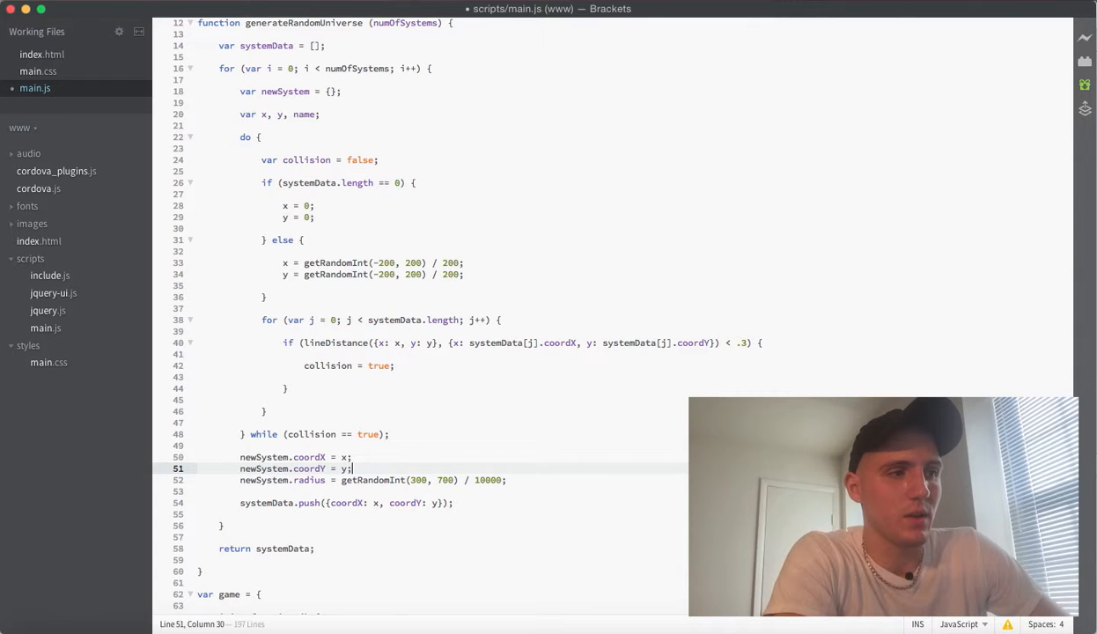
key("Up")
key("Down")
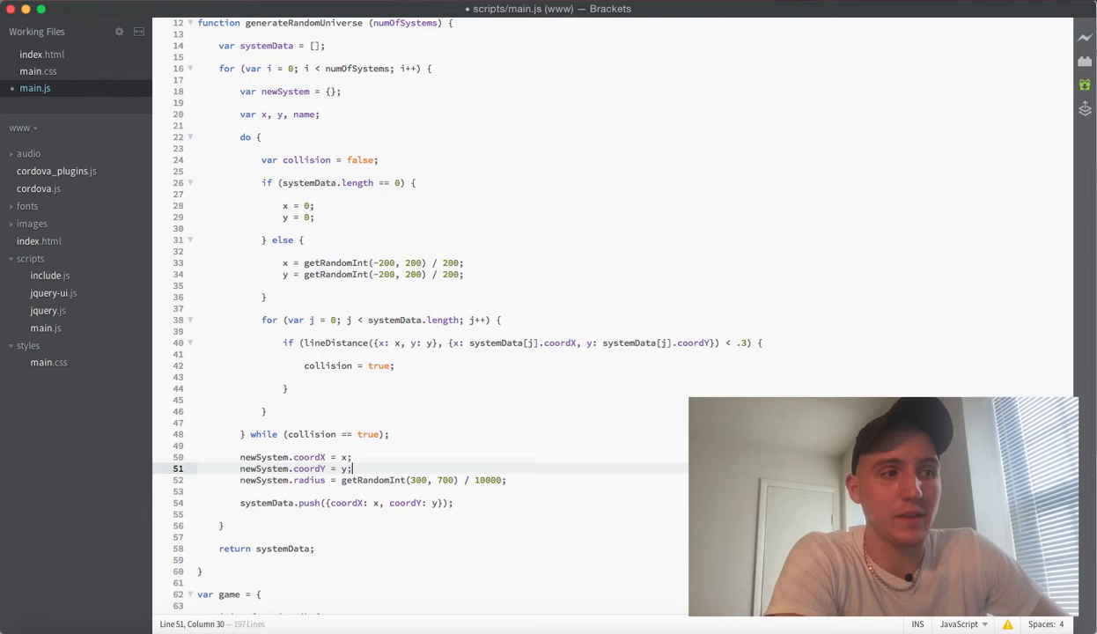
key("Down")
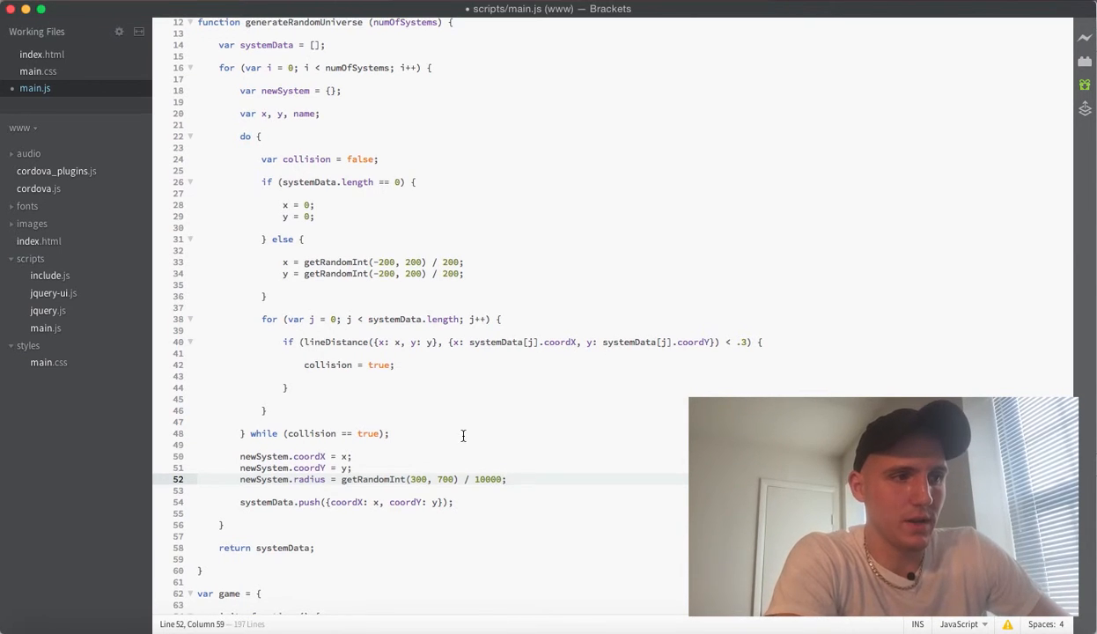
scroll(444, 459, "down", 3)
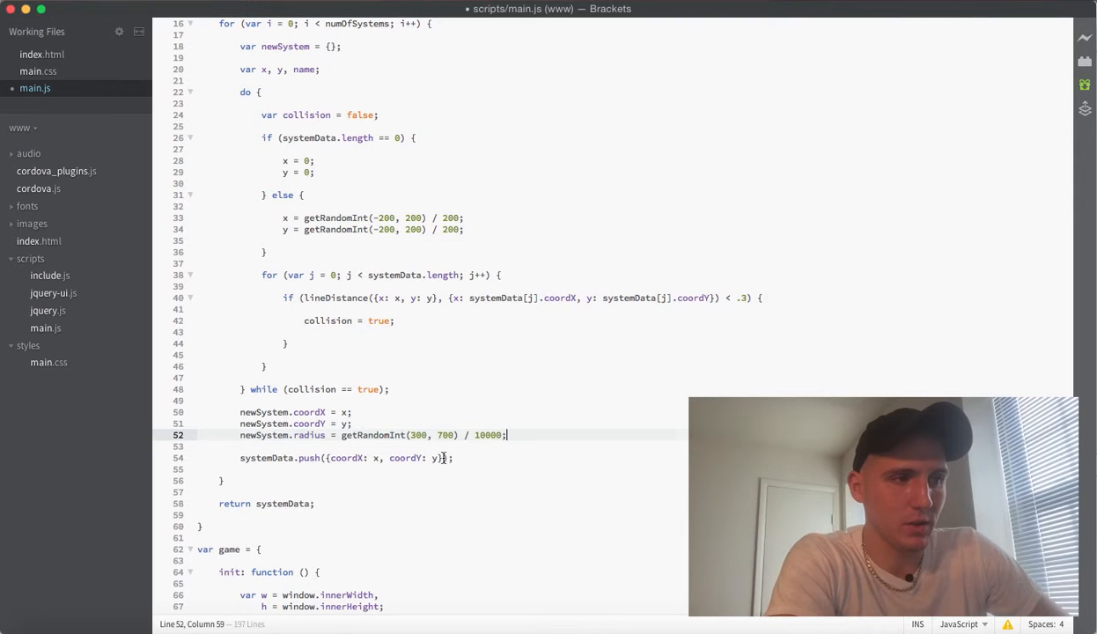
Replace the {coordX, coordY} literal in systemData.push with newSystem and save main.js.
left_click_drag(443, 457, 327, 458)
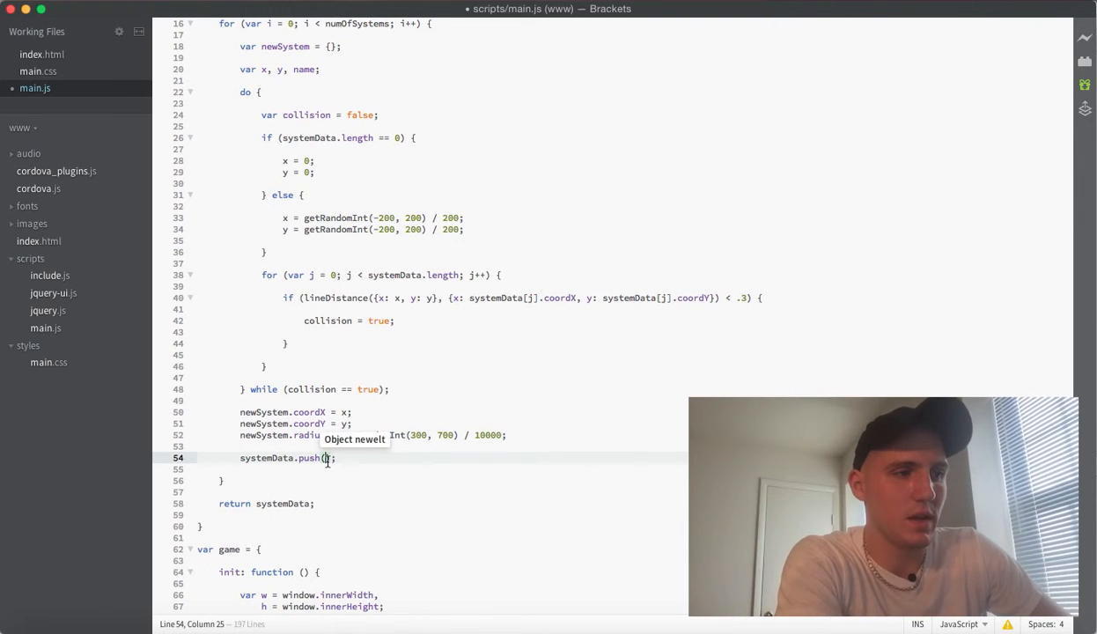
type("new")
key("Return")
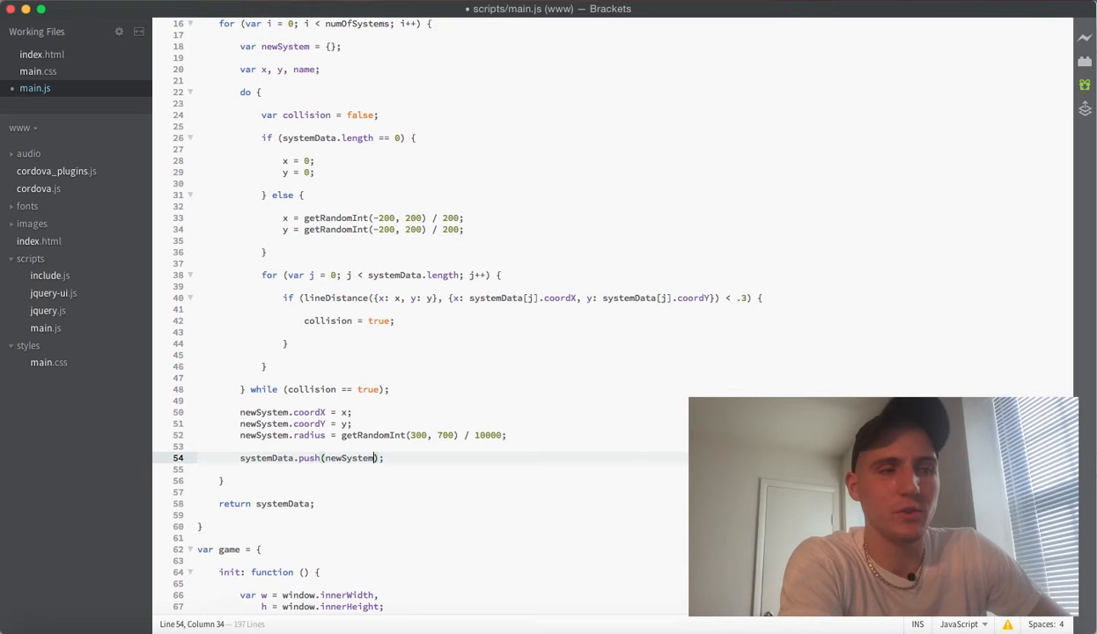
key("ctrl+s")
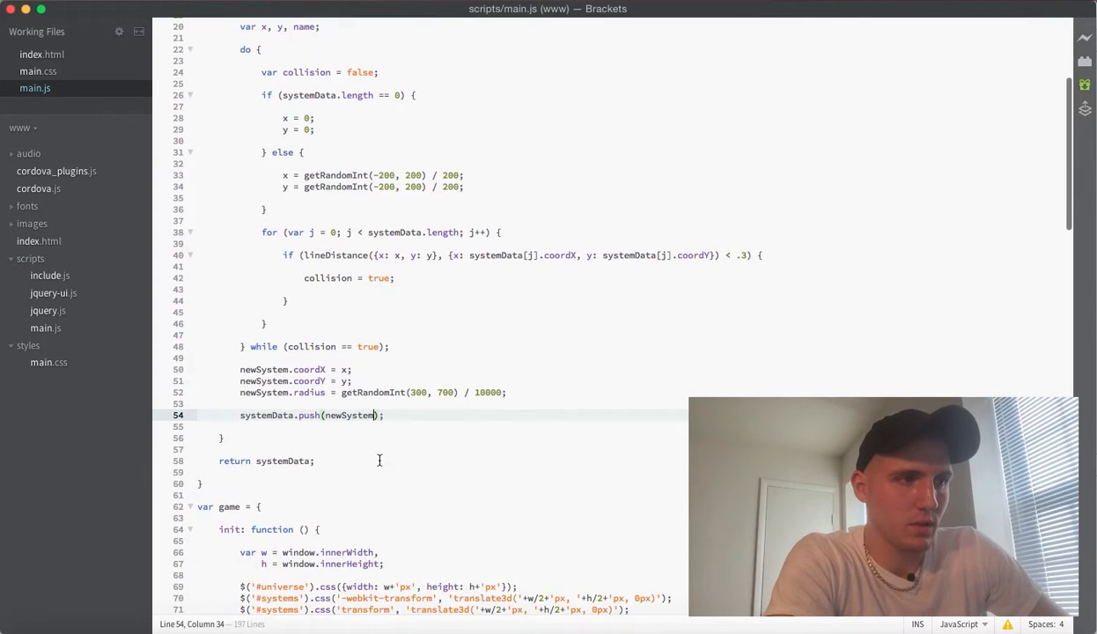
scroll(355, 464, "down", 3)
scroll(369, 462, "down", 3)
scroll(381, 459, "down", 3)
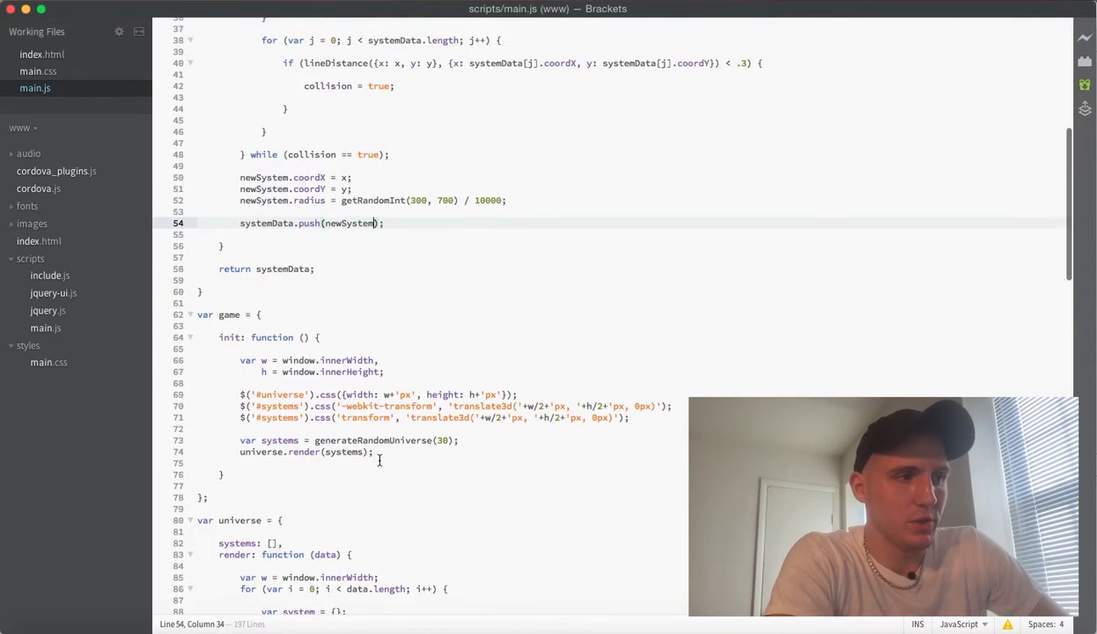
scroll(370, 422, "down", 3)
scroll(360, 396, "down", 3)
scroll(354, 364, "down", 2)
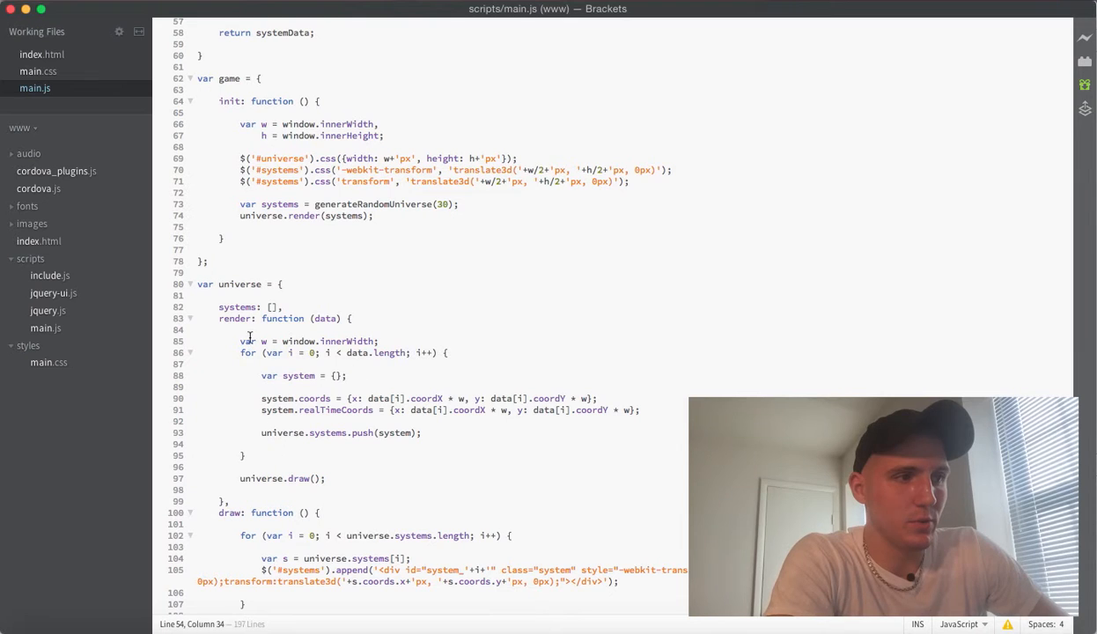
Review universe.render's data parameter and coords lines, then start a new line after realTimeCoords.
left_click_drag(211, 320, 251, 322)
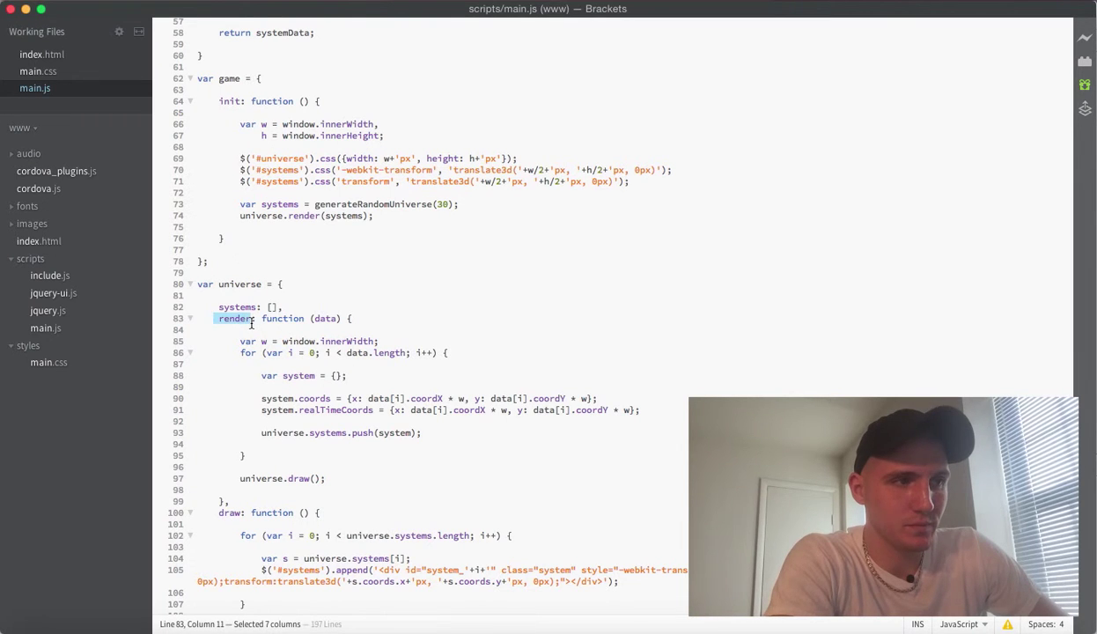
left_click(338, 330)
double_click(335, 318)
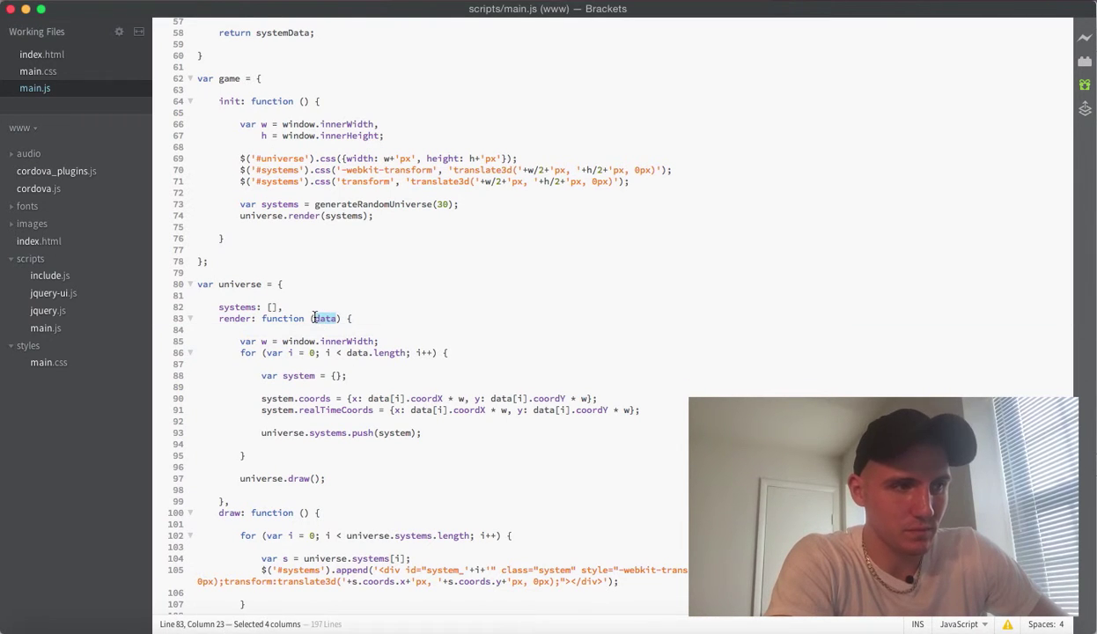
left_click(423, 352)
scroll(422, 352, "down", 3)
triple_click(503, 368)
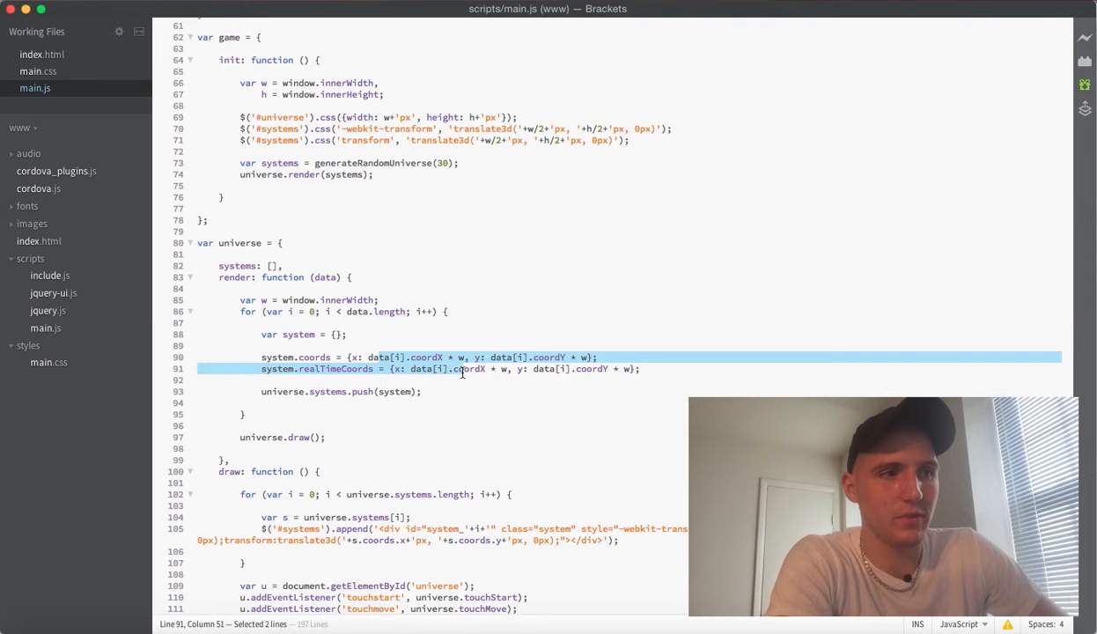
left_click(692, 372)
key("Return")
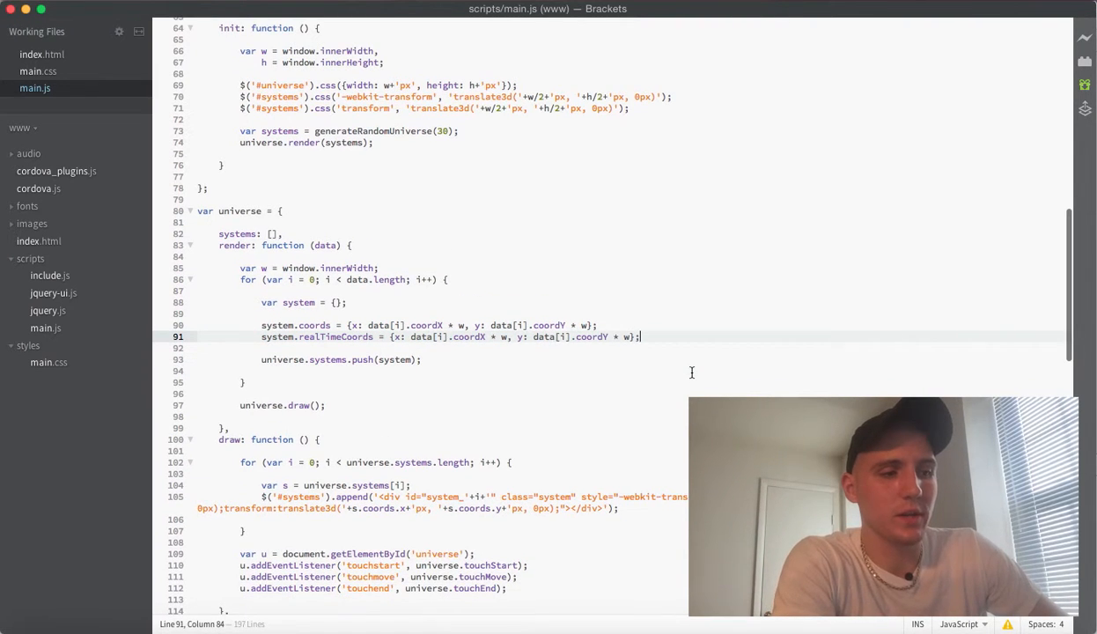
type("sys")
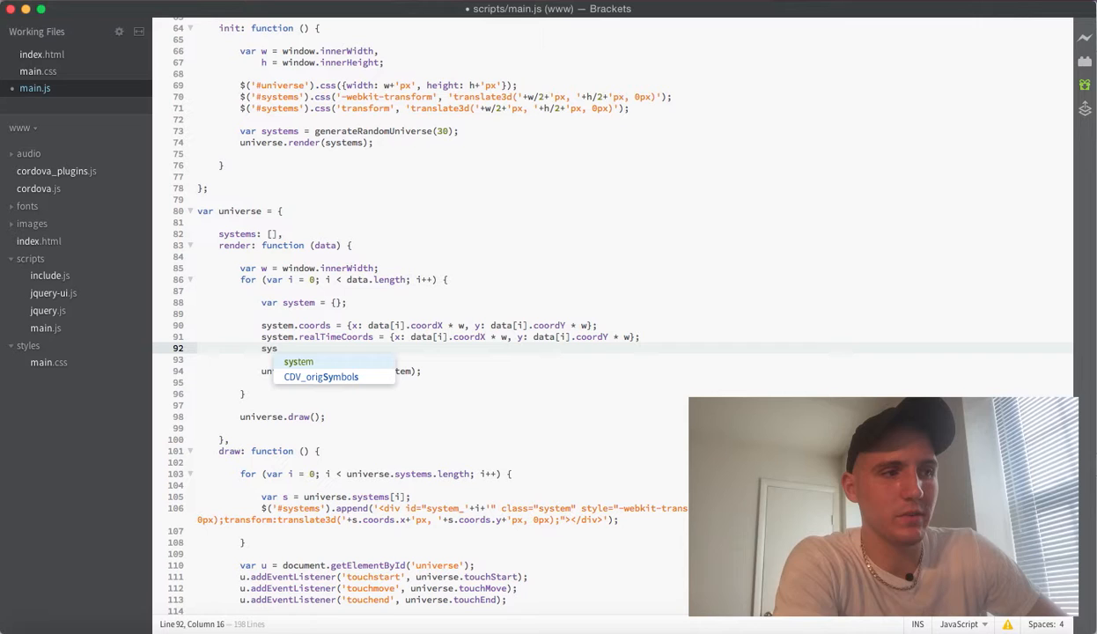
type("tem.rad")
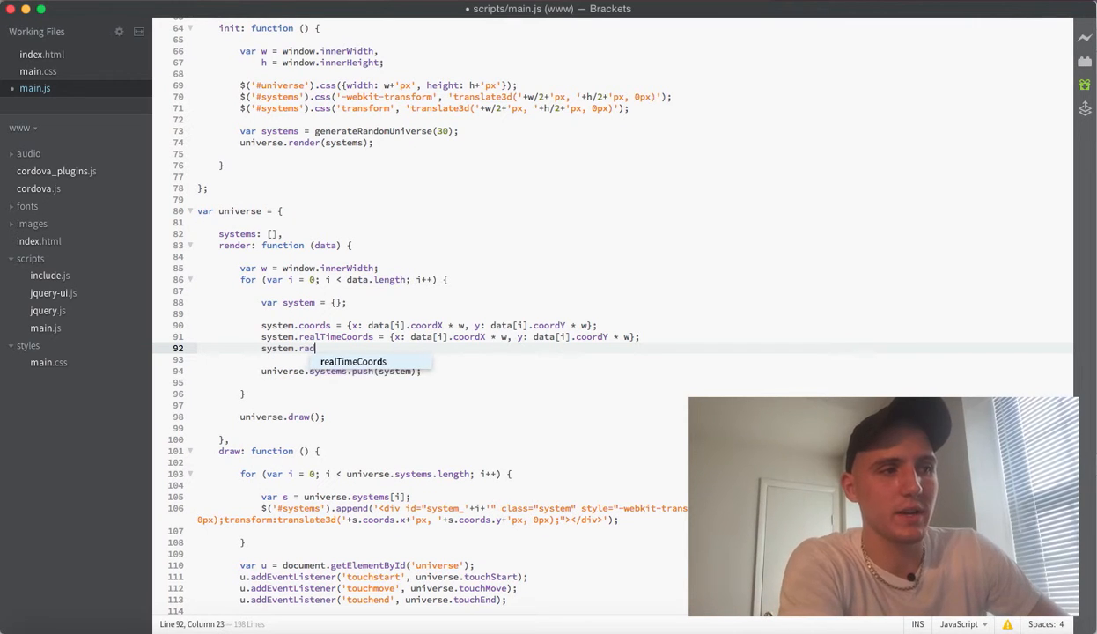
type("ius ")
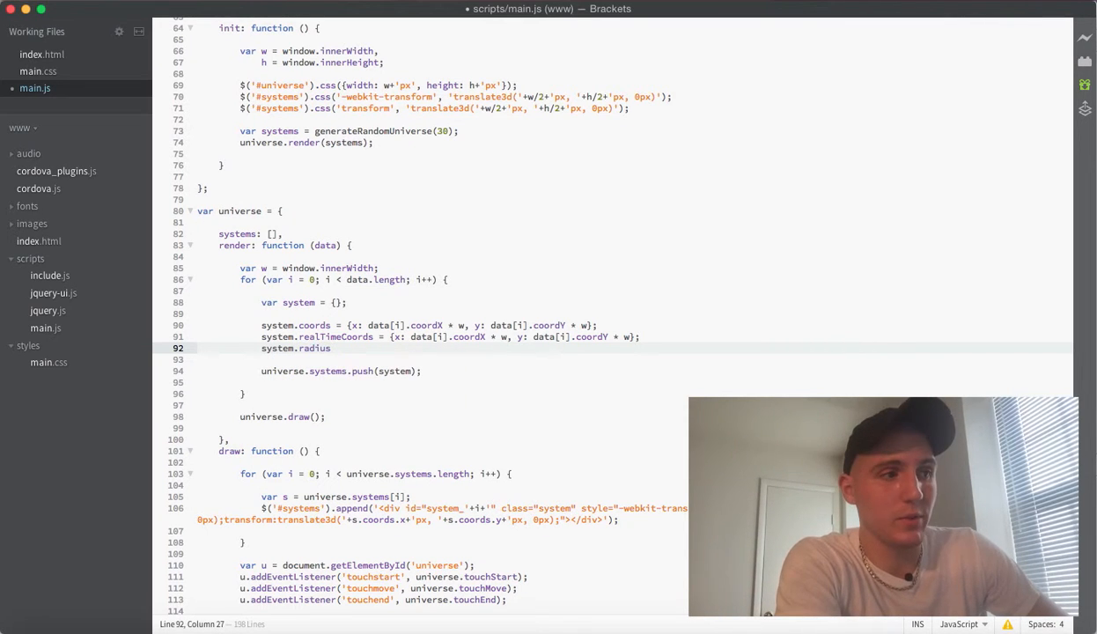
type("= ")
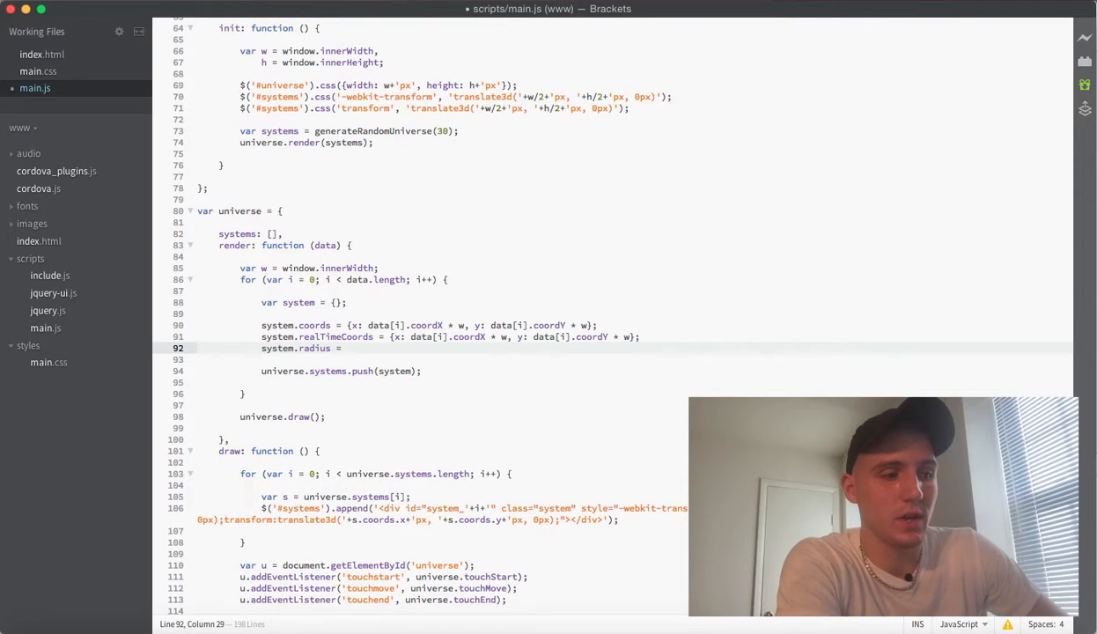
type("data")
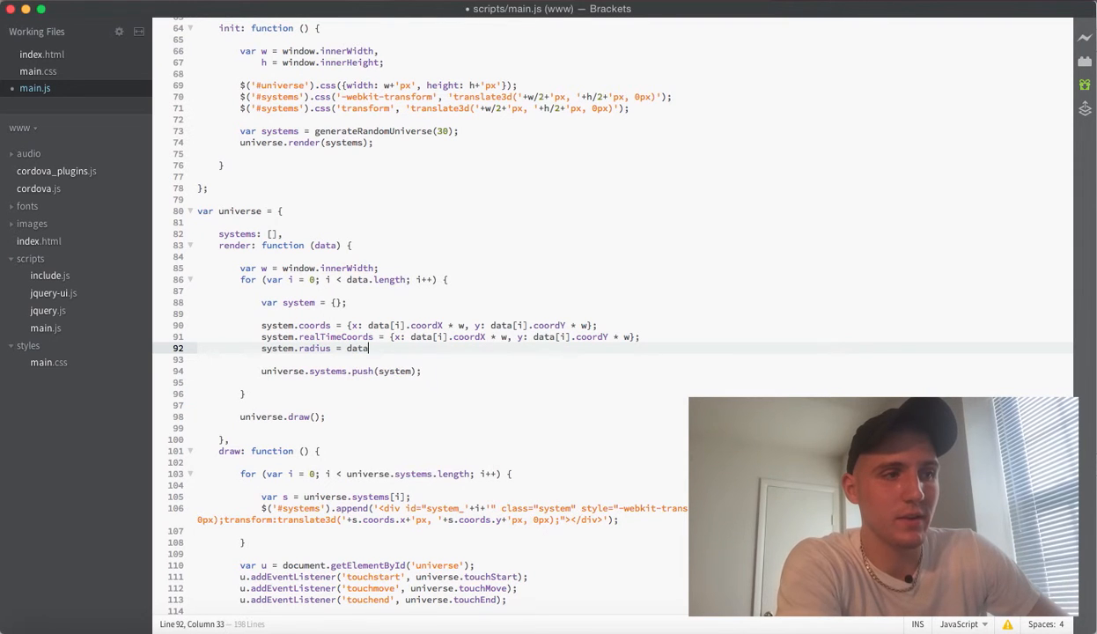
type("[i")
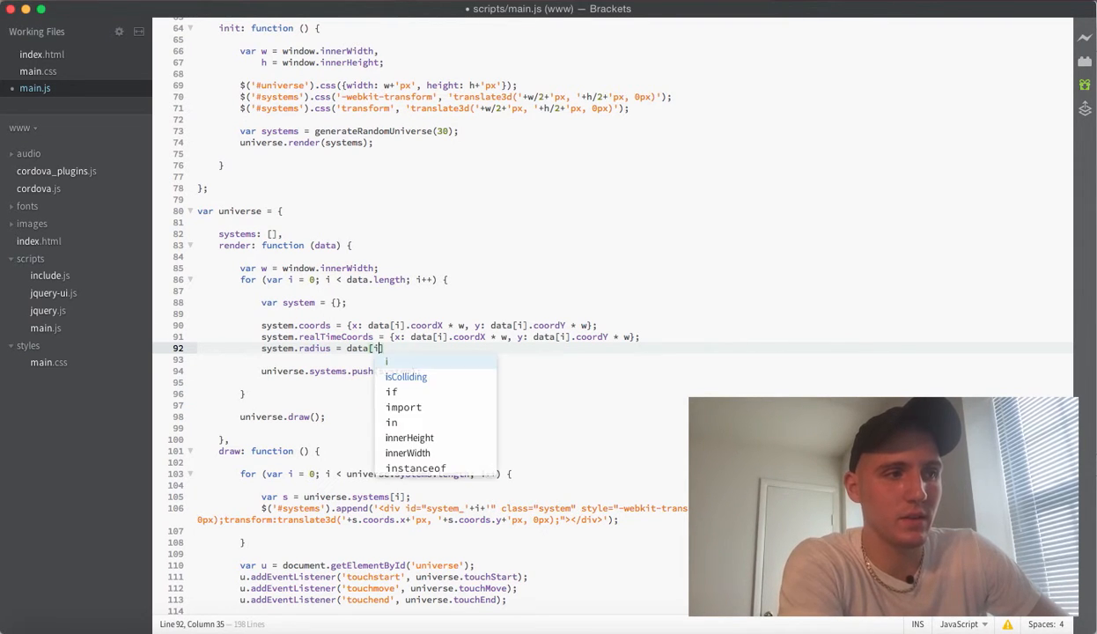
Add system.radius = data[i].radius * w and check the window width expression.
key("Right")
type(".")
key("Down")
key("Down")
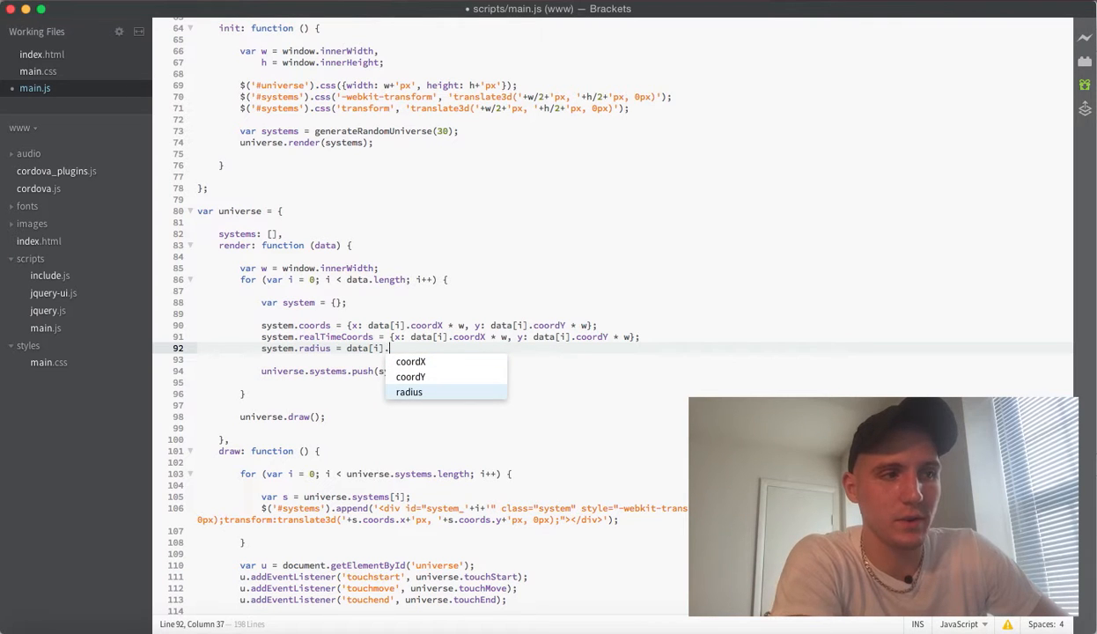
type("radius")
key("Return")
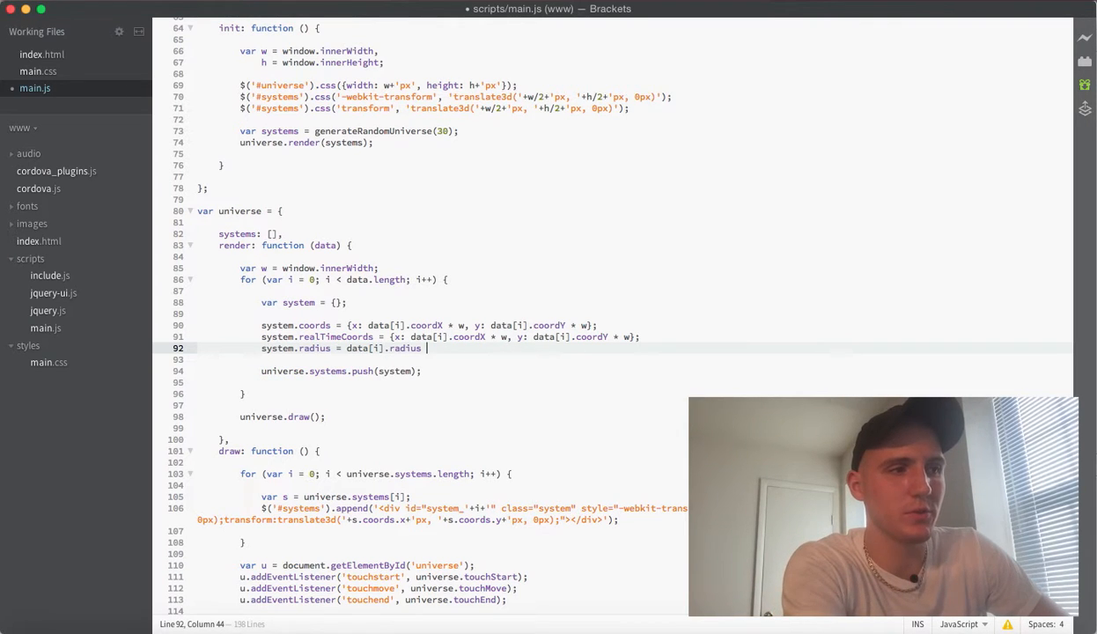
type("* ")
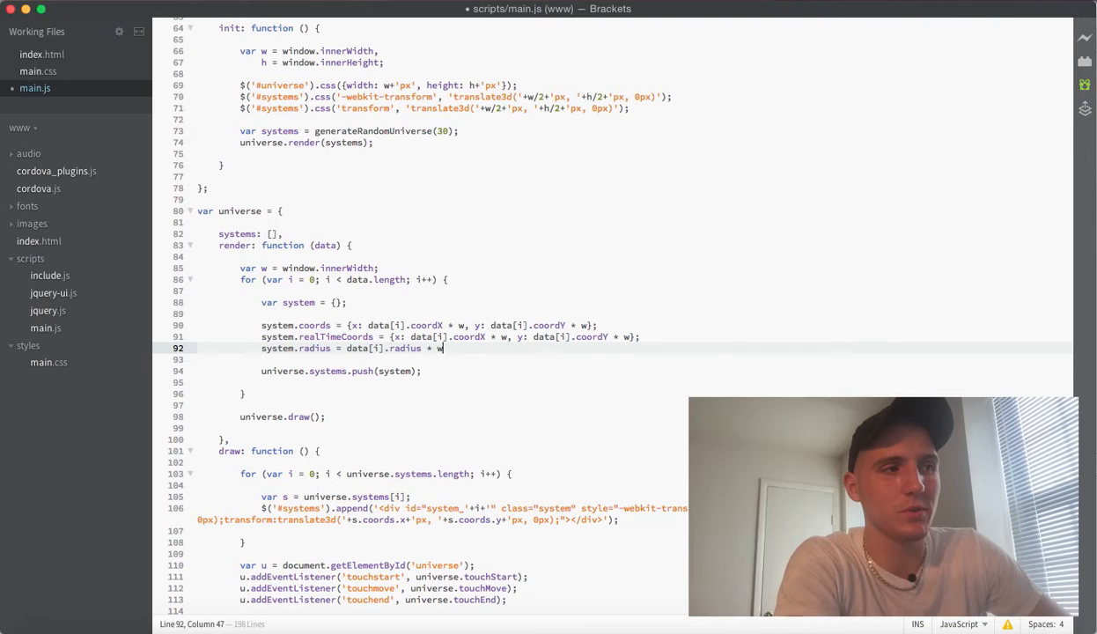
type("w")
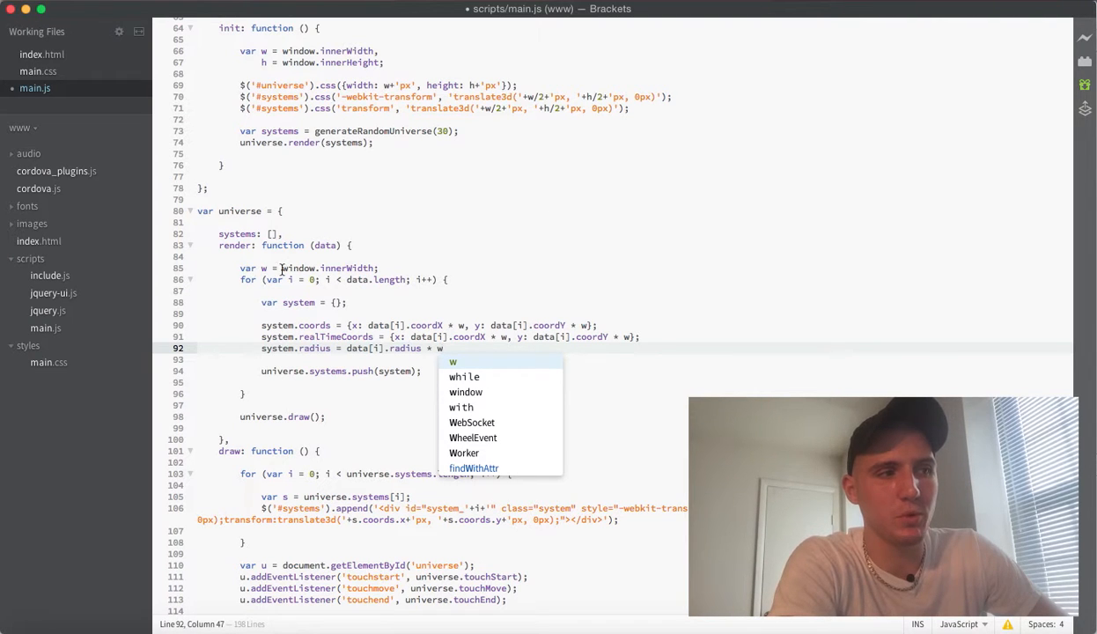
left_click_drag(281, 268, 350, 268)
left_click(380, 268)
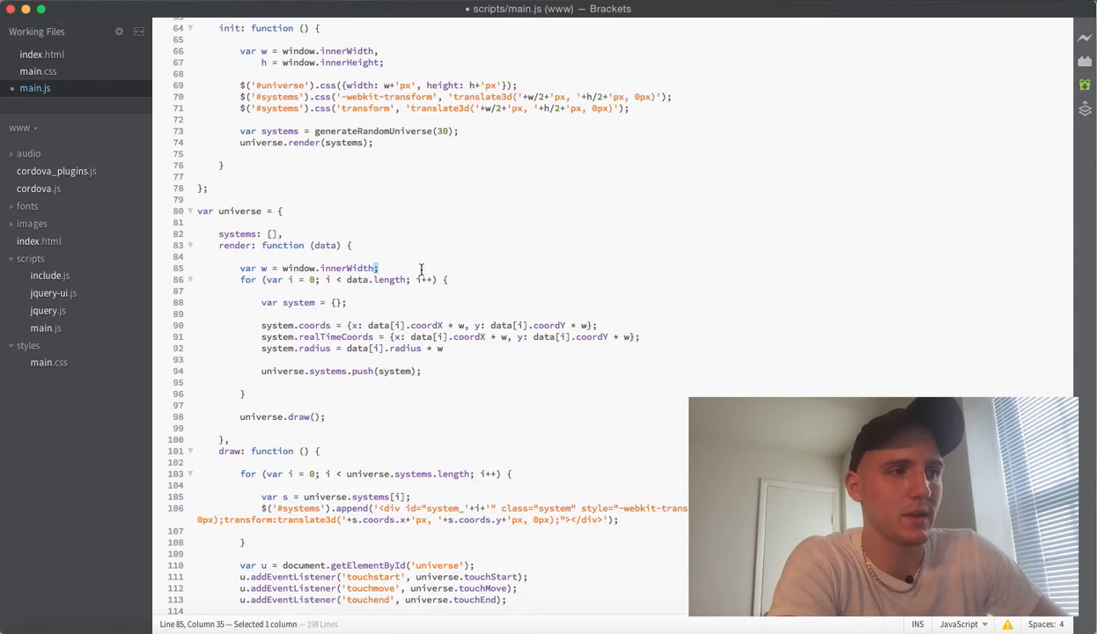
left_click(420, 268)
scroll(421, 268, "down", 3)
scroll(426, 268, "down", 2)
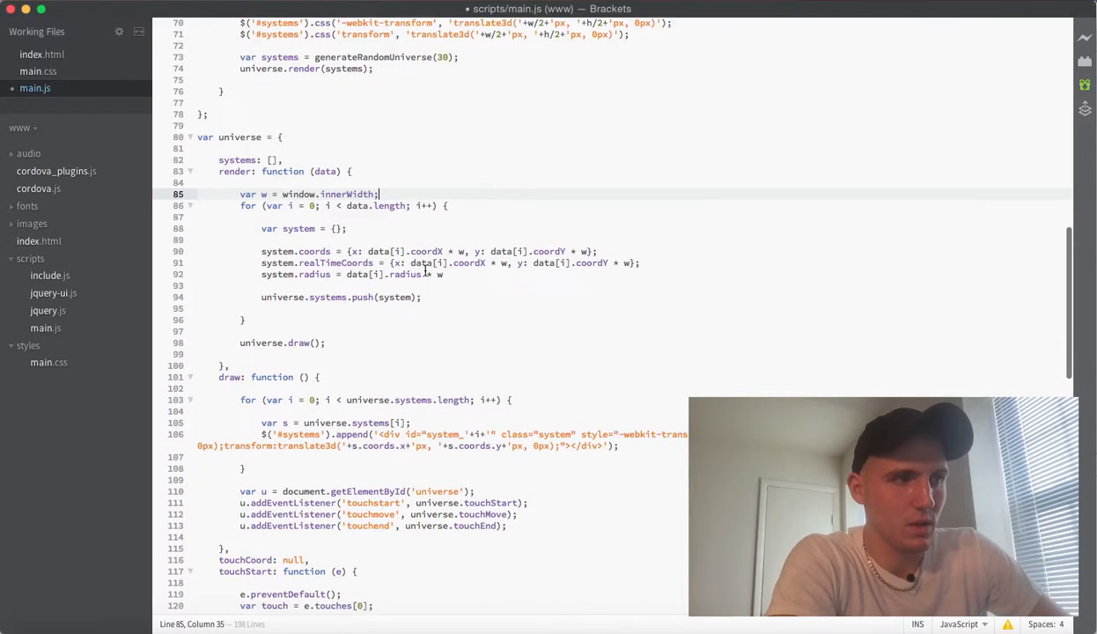
scroll(426, 271, "down", 2)
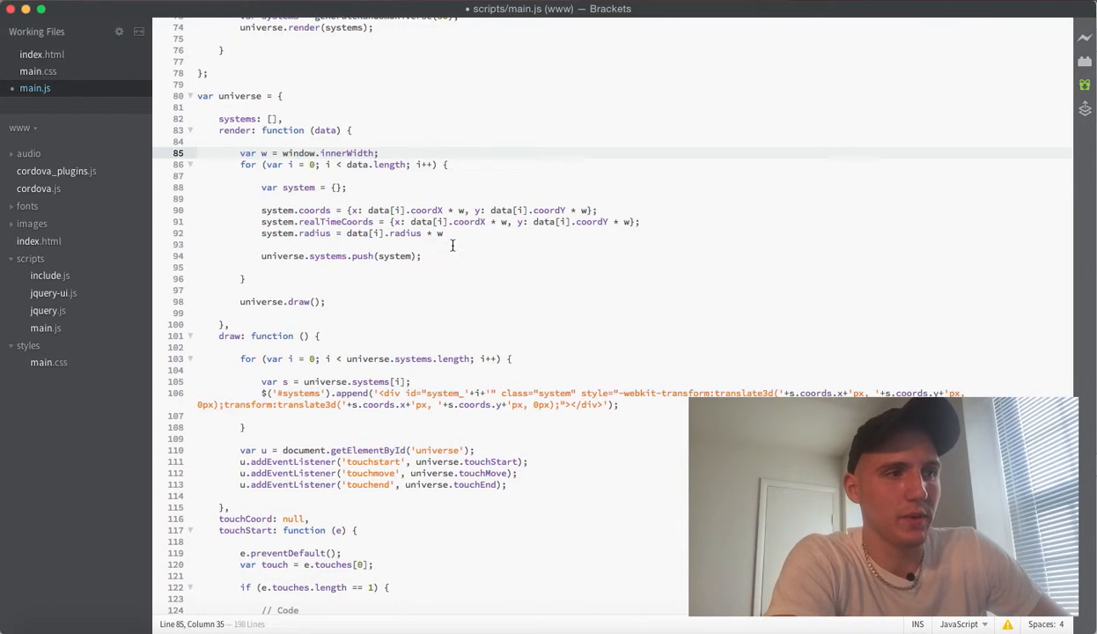
Save main.js and place the caret inside the system div's style attribute in draw.
left_click(447, 233)
type(";")
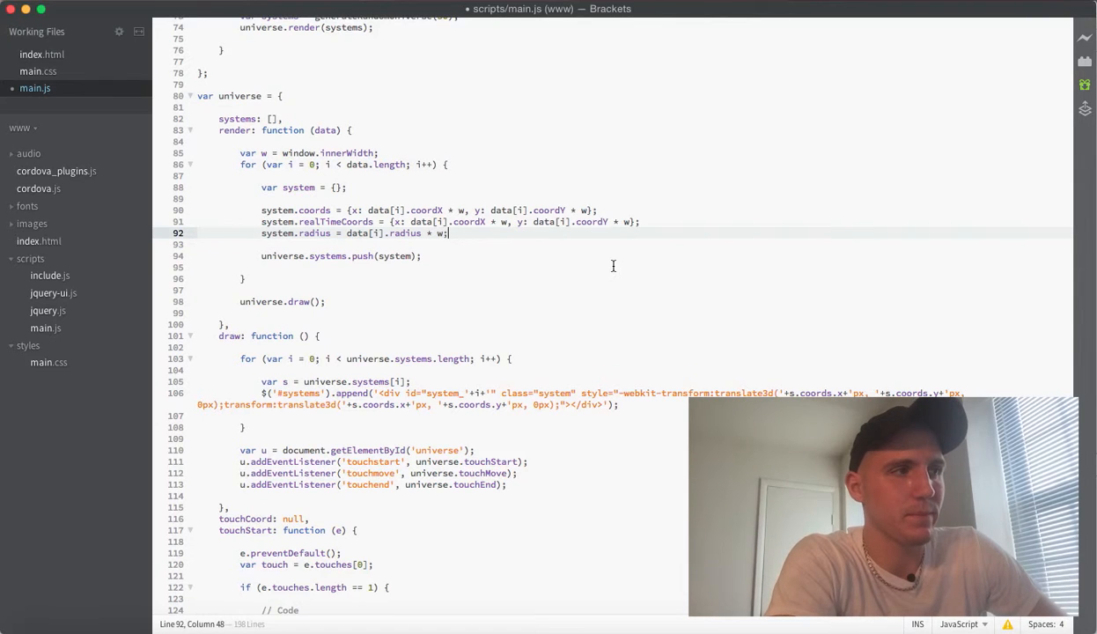
key("super+s")
scroll(612, 278, "down", 2)
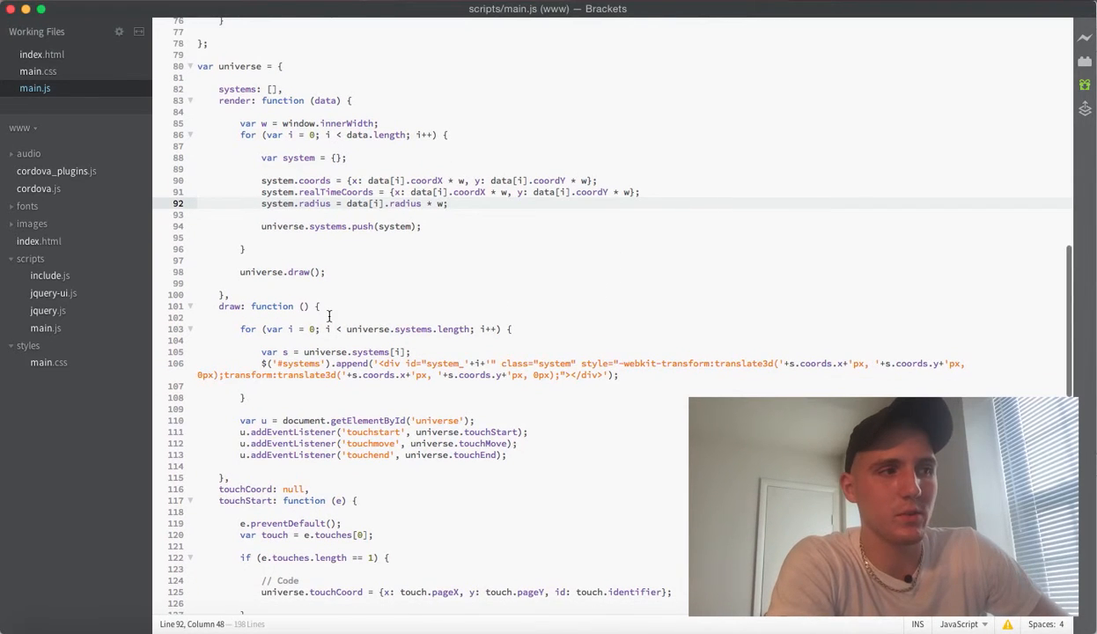
double_click(224, 305)
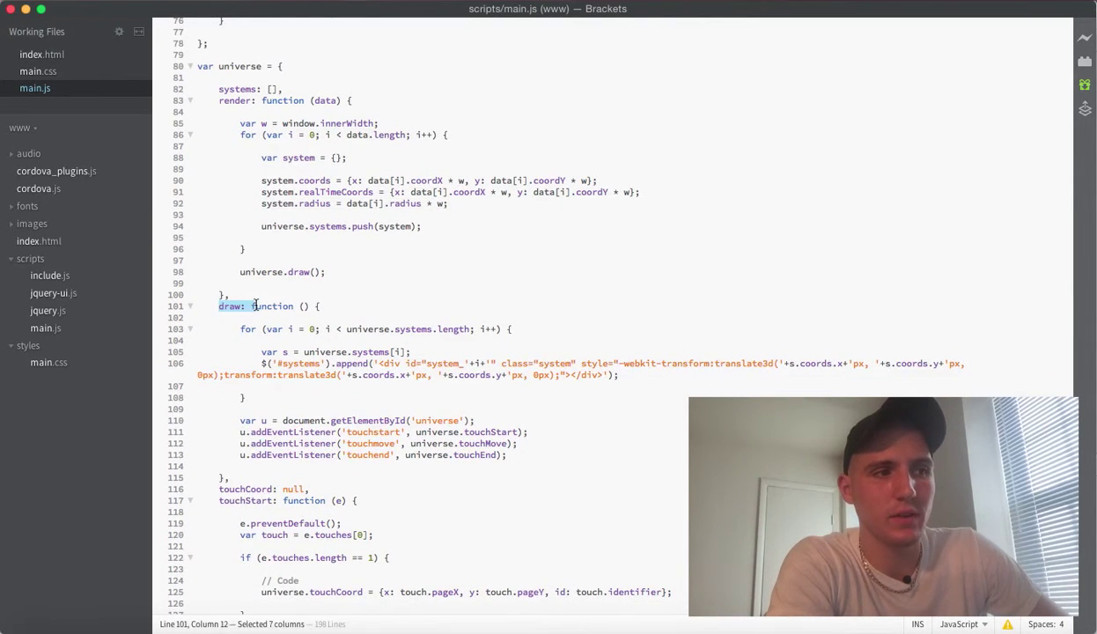
left_click(452, 339)
scroll(576, 363, "down", 1)
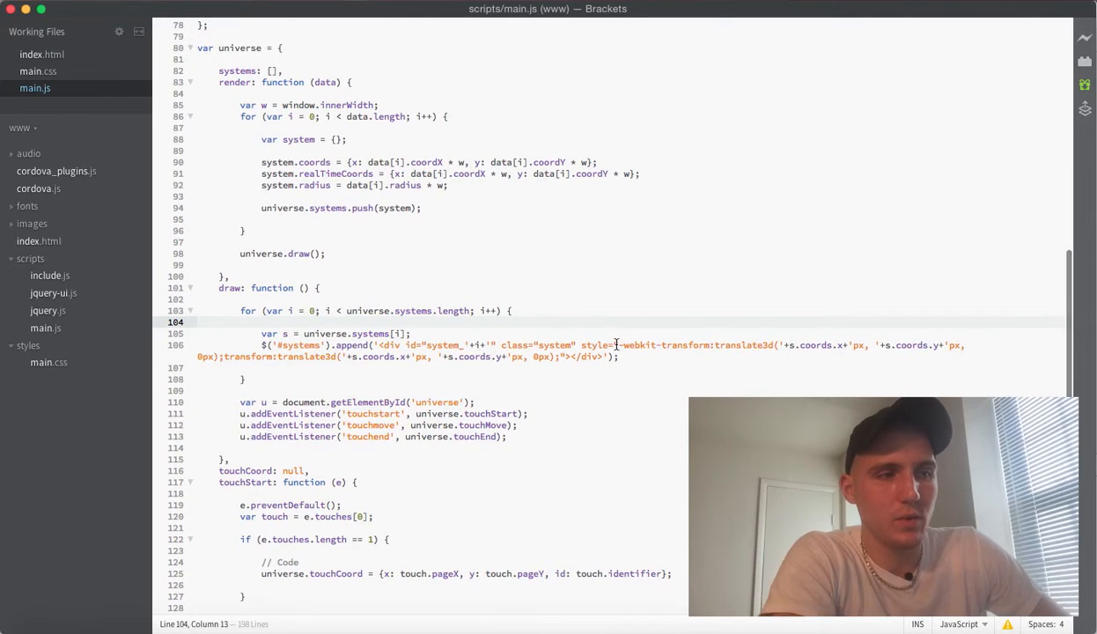
left_click(621, 345)
type("width")
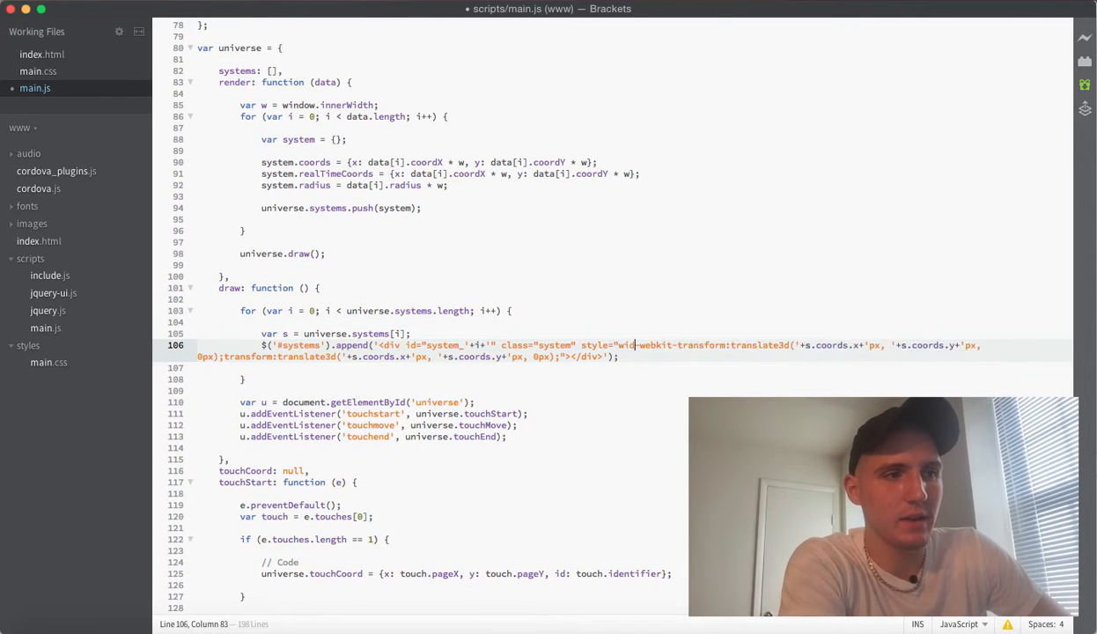
type(":")
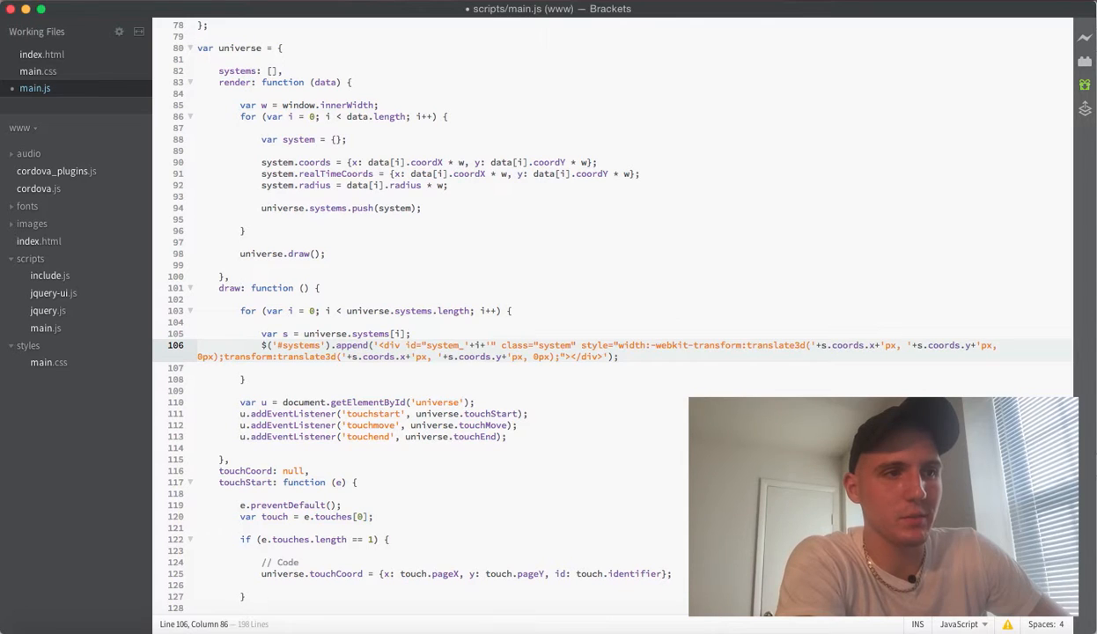
type("'++")
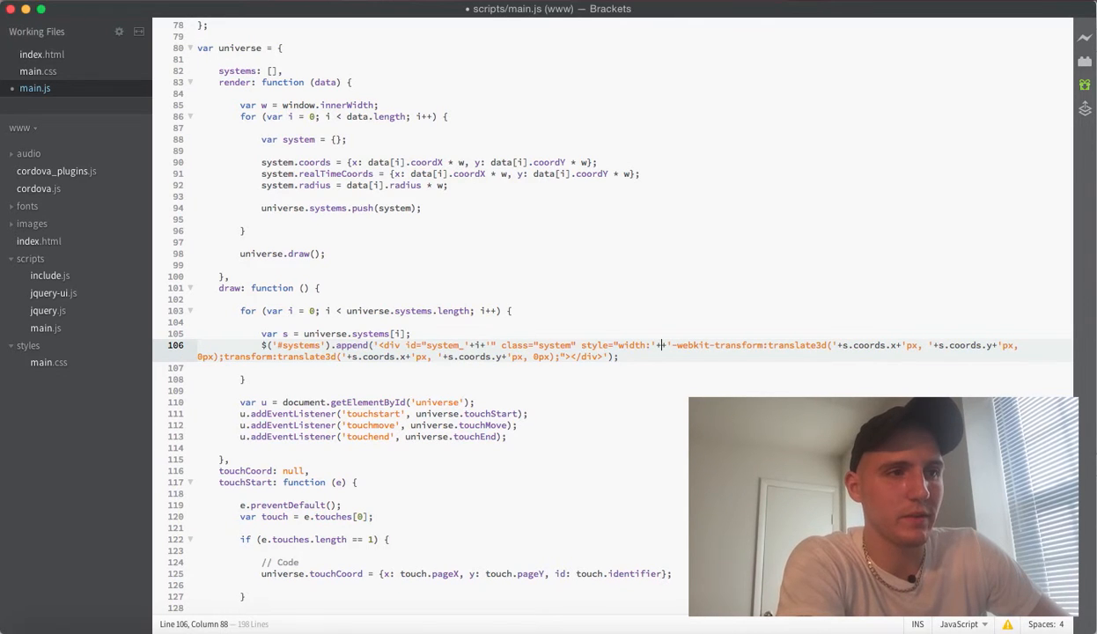
type("s.ra")
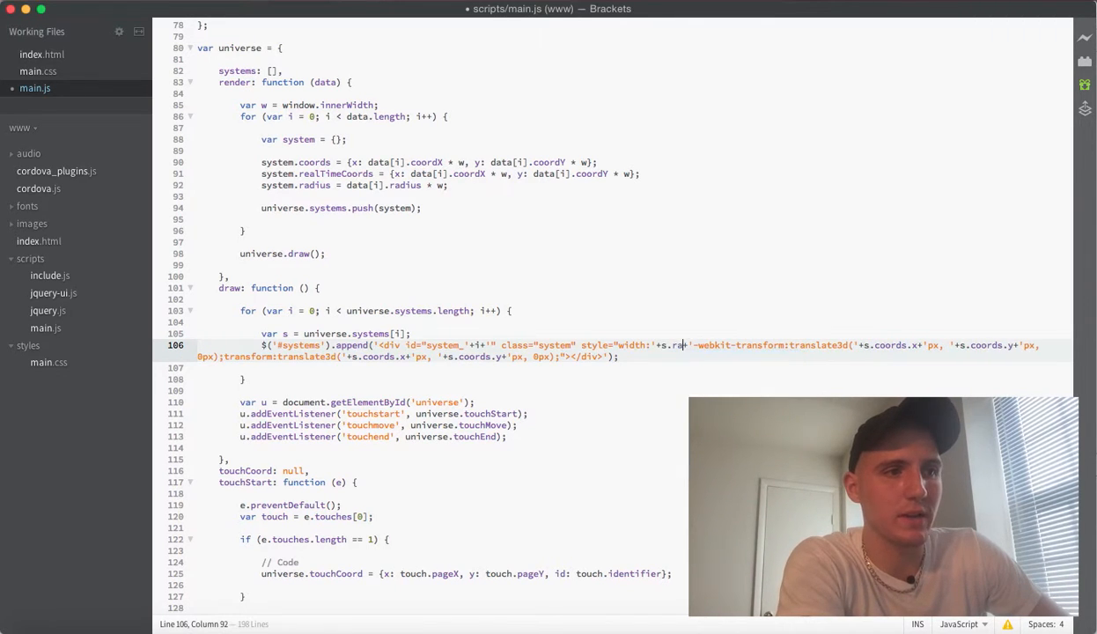
Add width:'+s.radius*2+'px;height:'+s.radius*2+'px; to the style string and save.
key("Return")
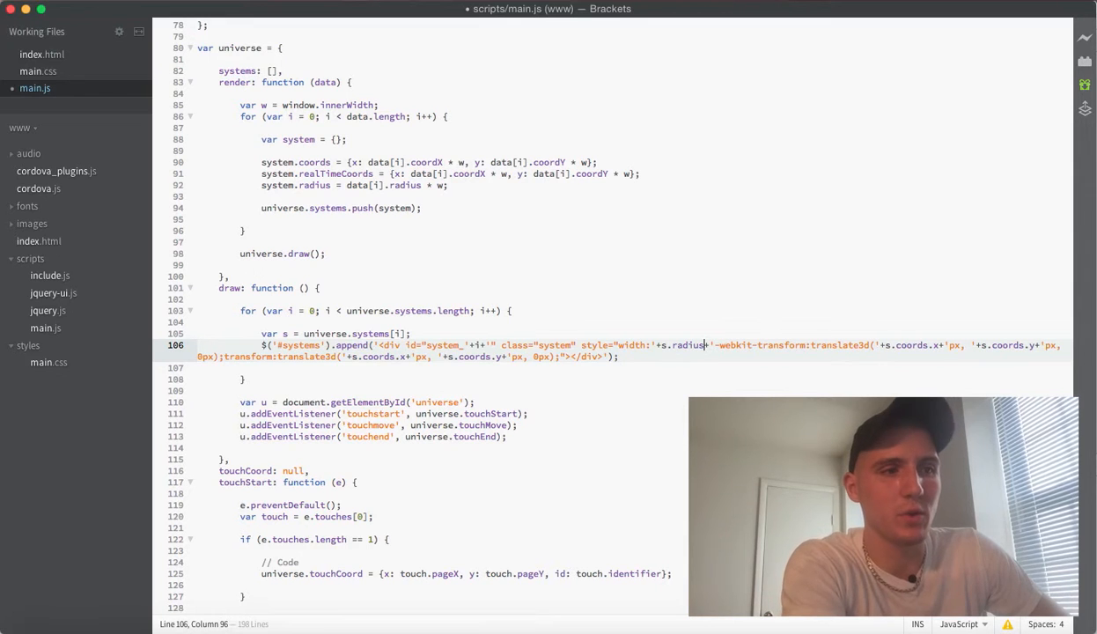
key("Left")
type("*2+'")
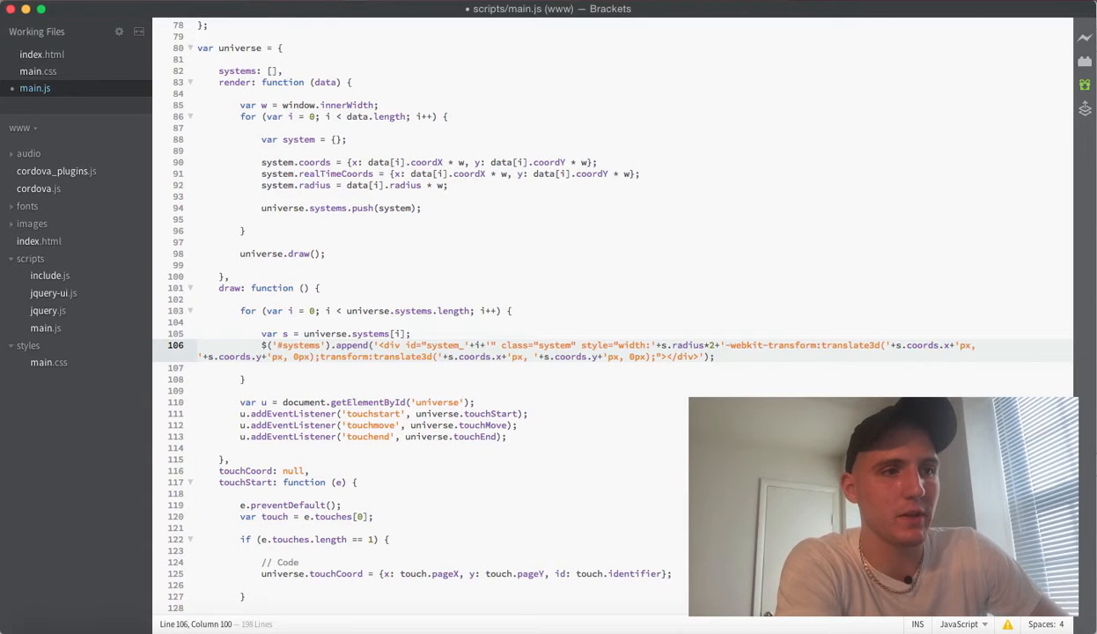
type("px;")
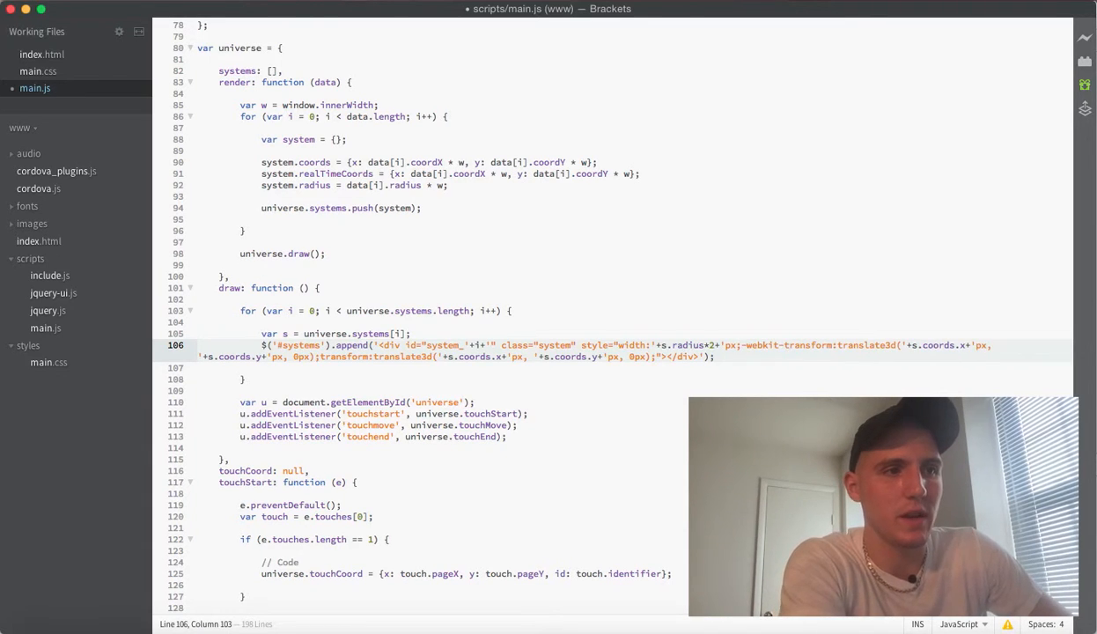
type("height: '")
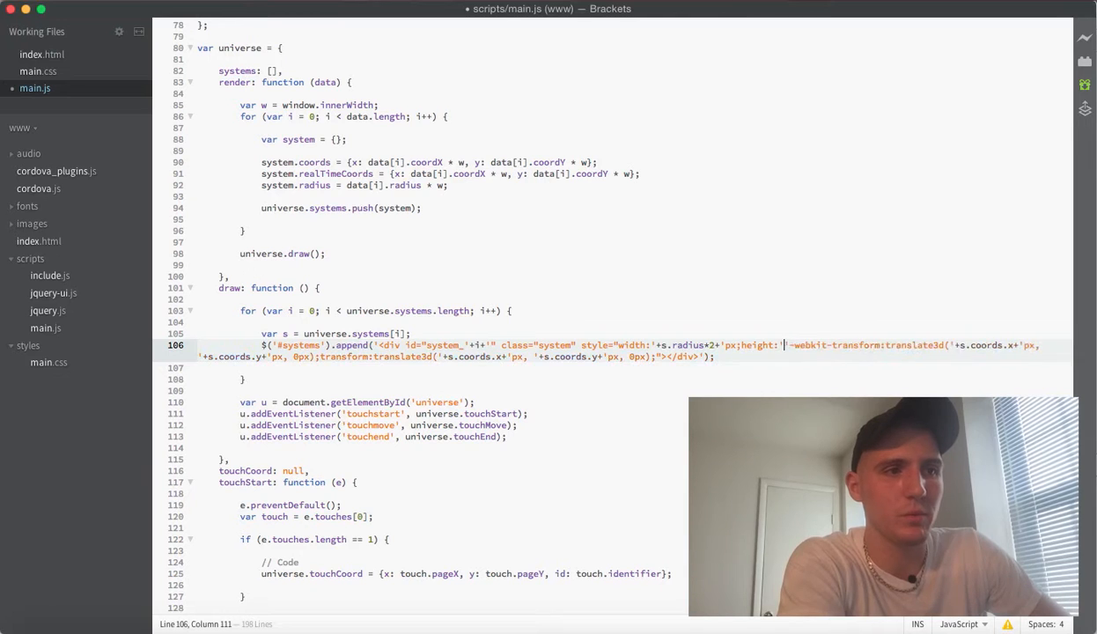
type("s.r")
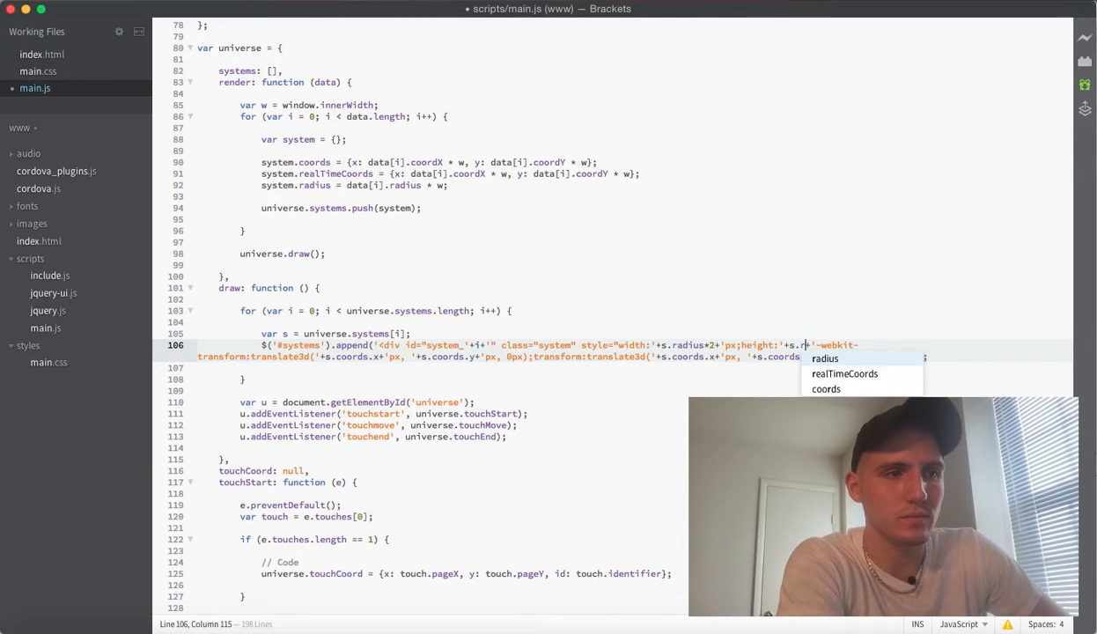
key("Return")
type("*")
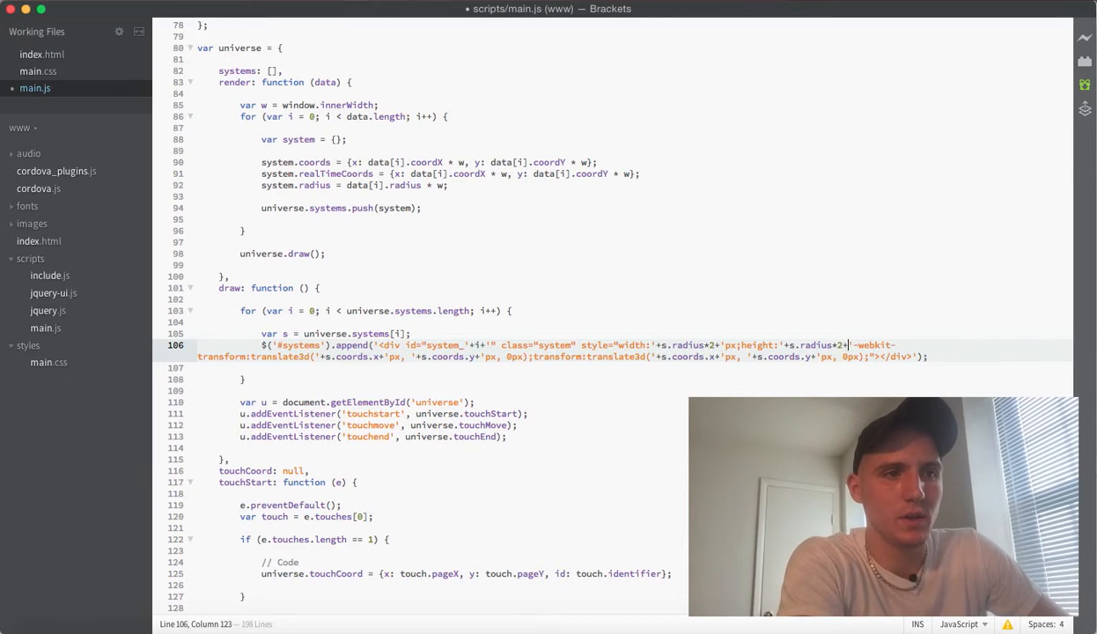
key("super+s")
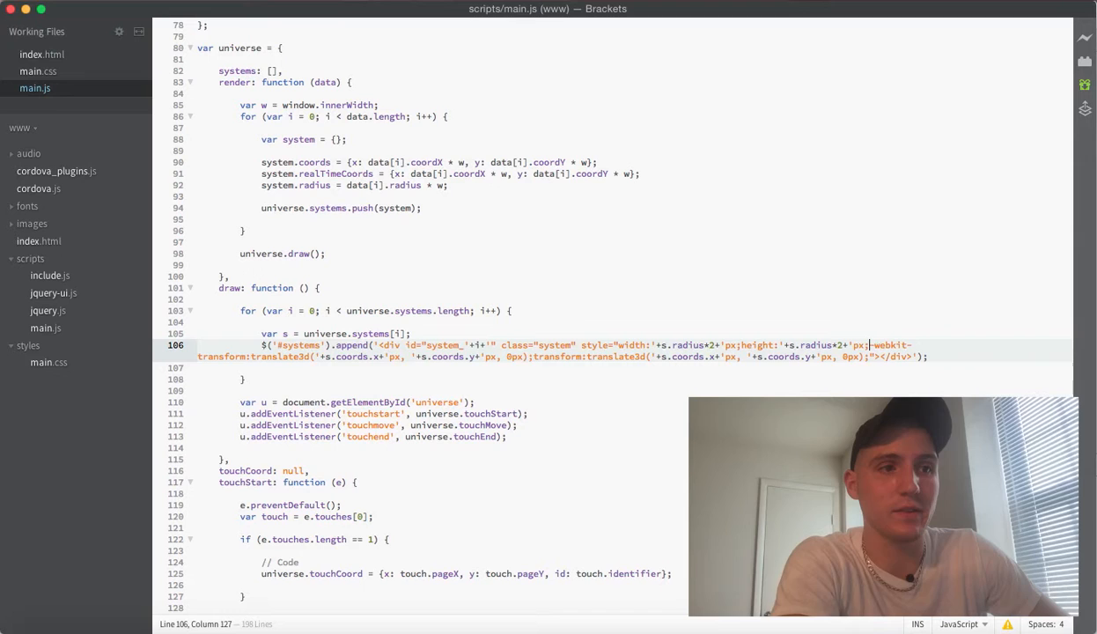
scroll(860, 367, "down", 1)
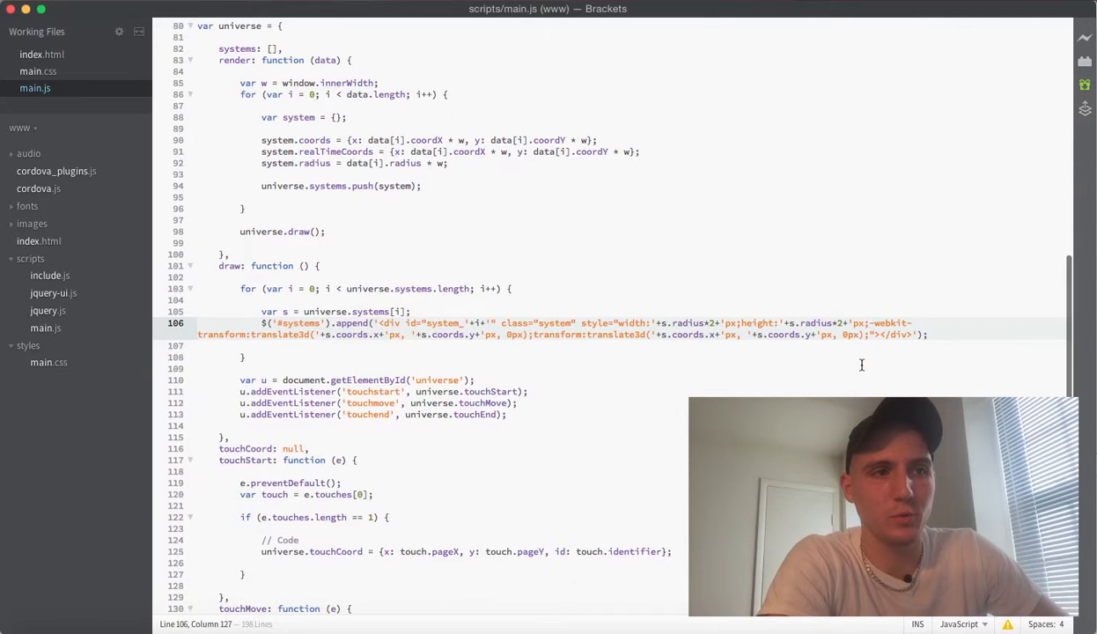
scroll(890, 349, "down", 1)
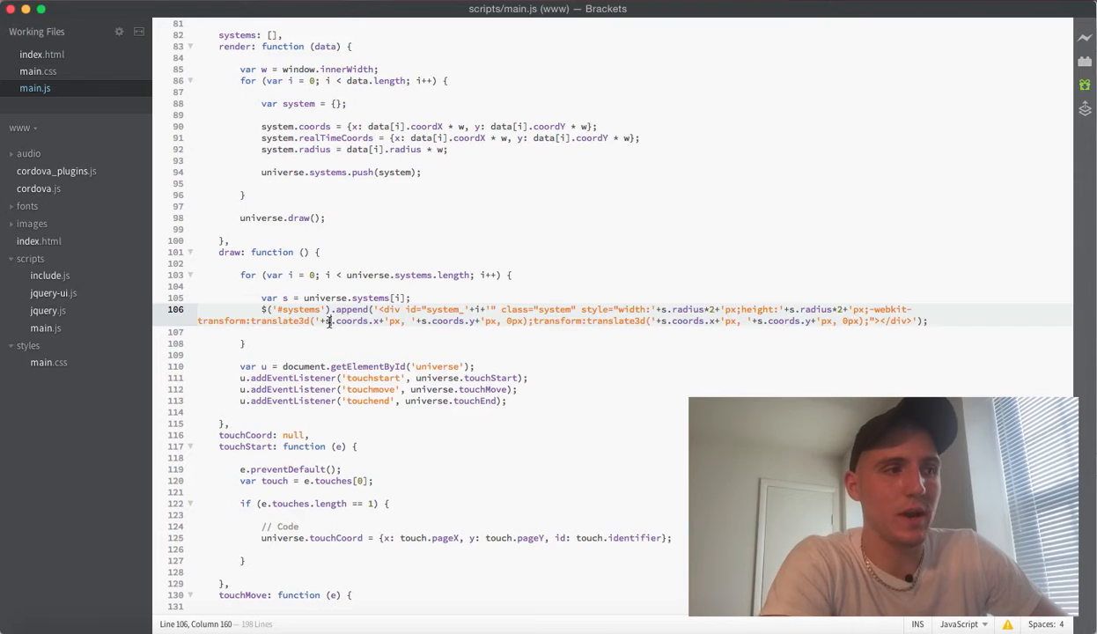
type("(")
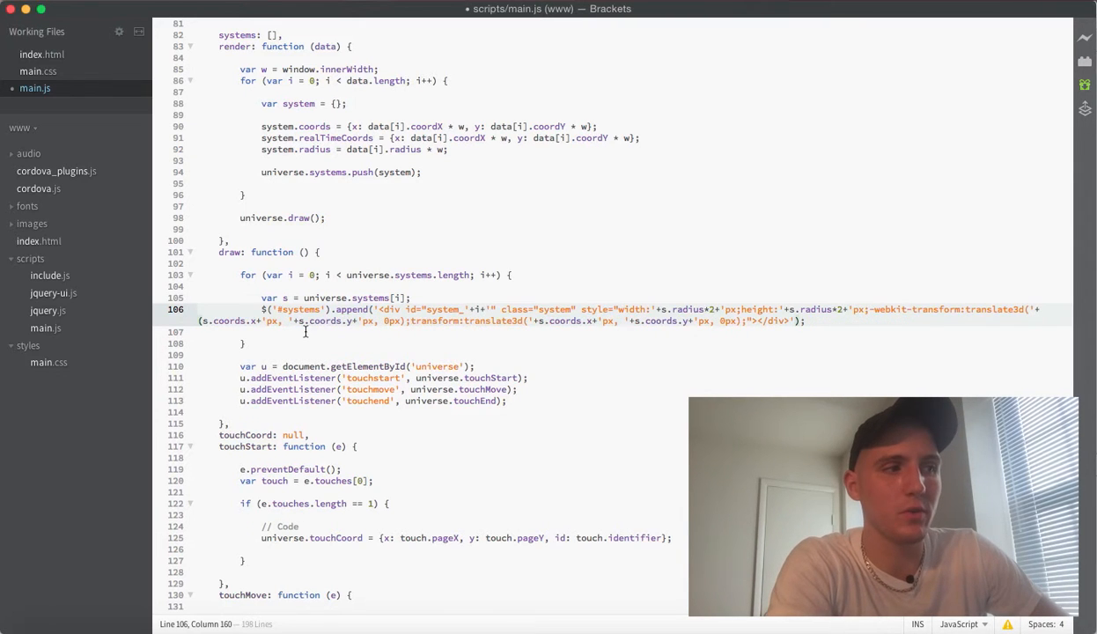
Change the webkit translate3d x to (s.coords.x - s.radius) and save.
left_click(263, 322)
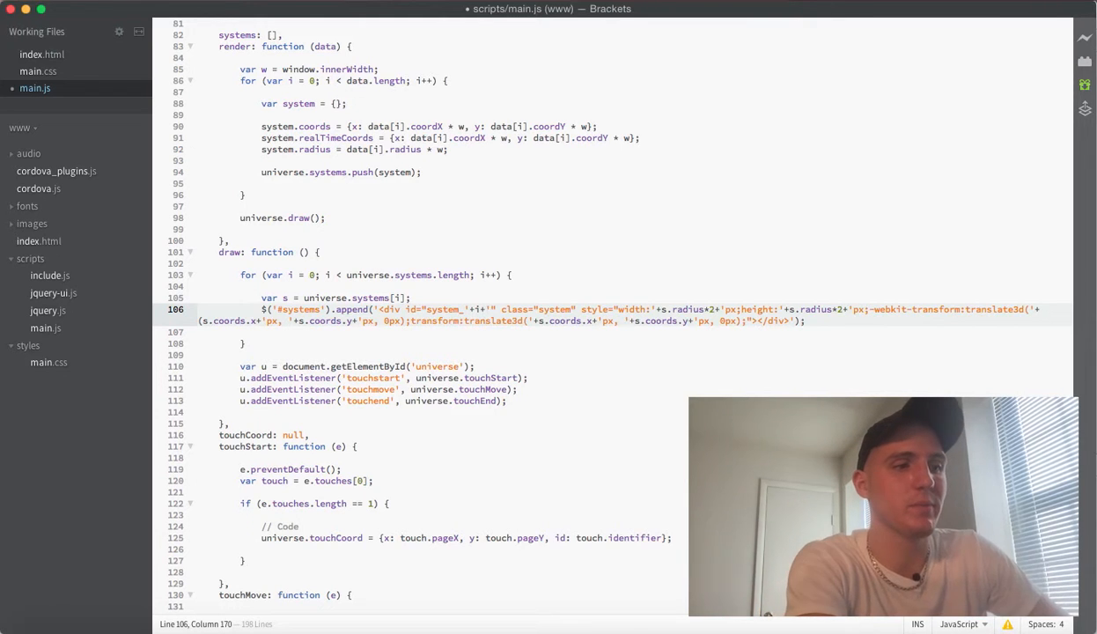
type(")-")
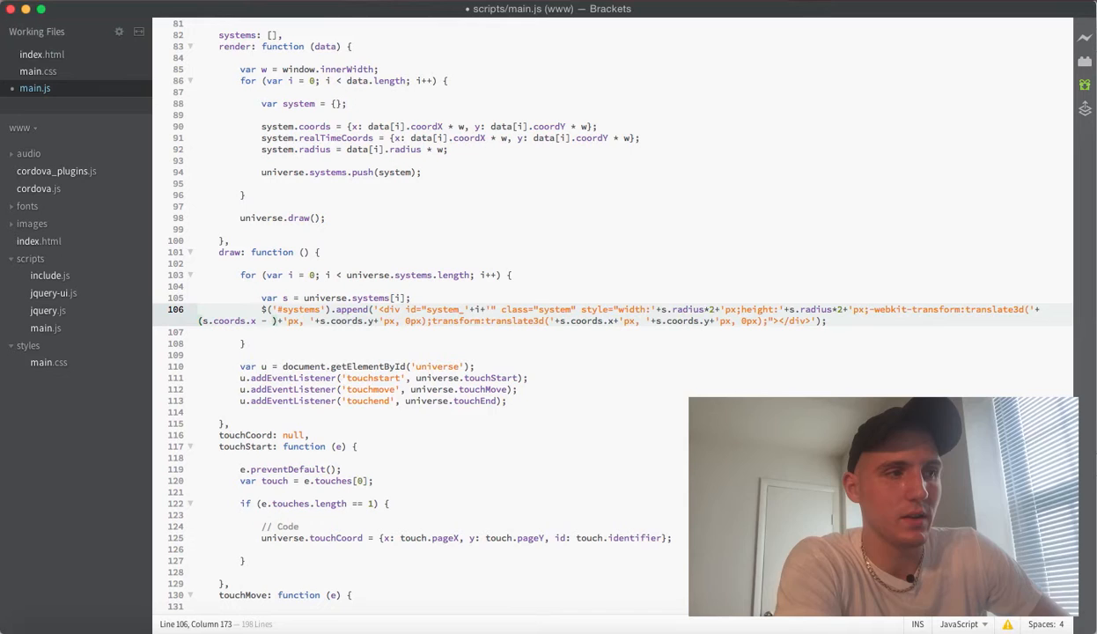
type(" s.ra")
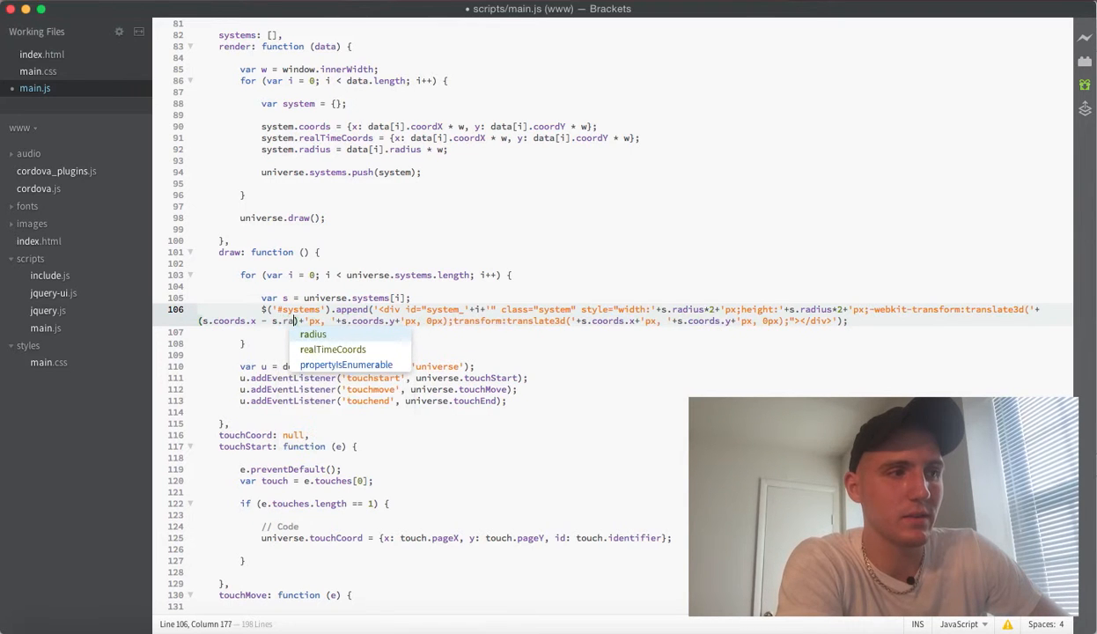
key("Return")
key("ctrl+s")
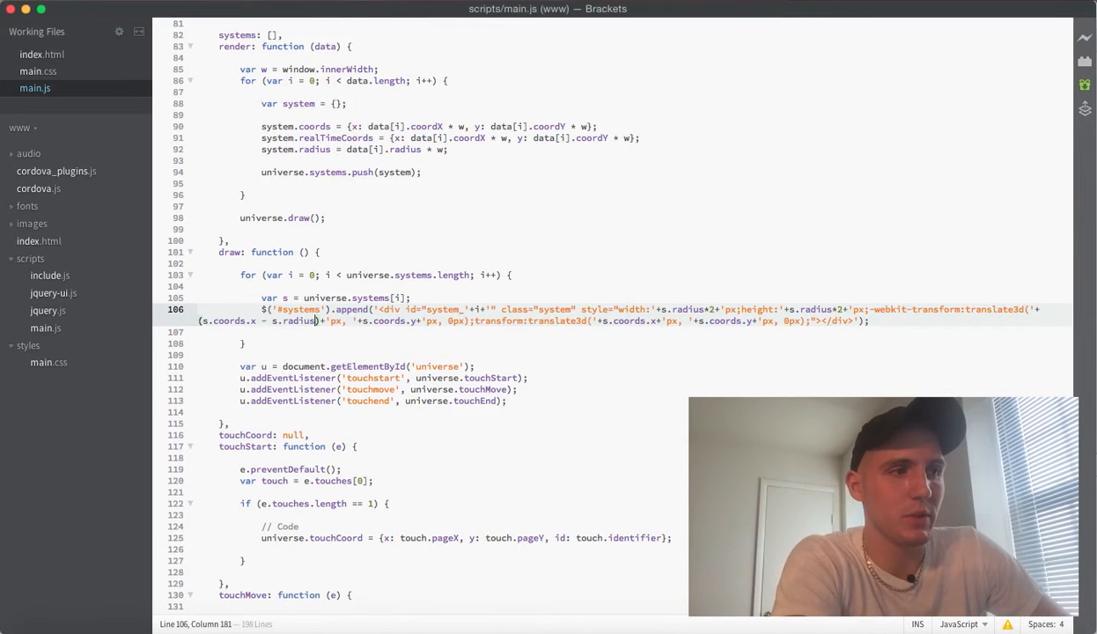
Change the webkit translate3d y to (s.coords.y - s.radius) and save.
left_click(361, 320)
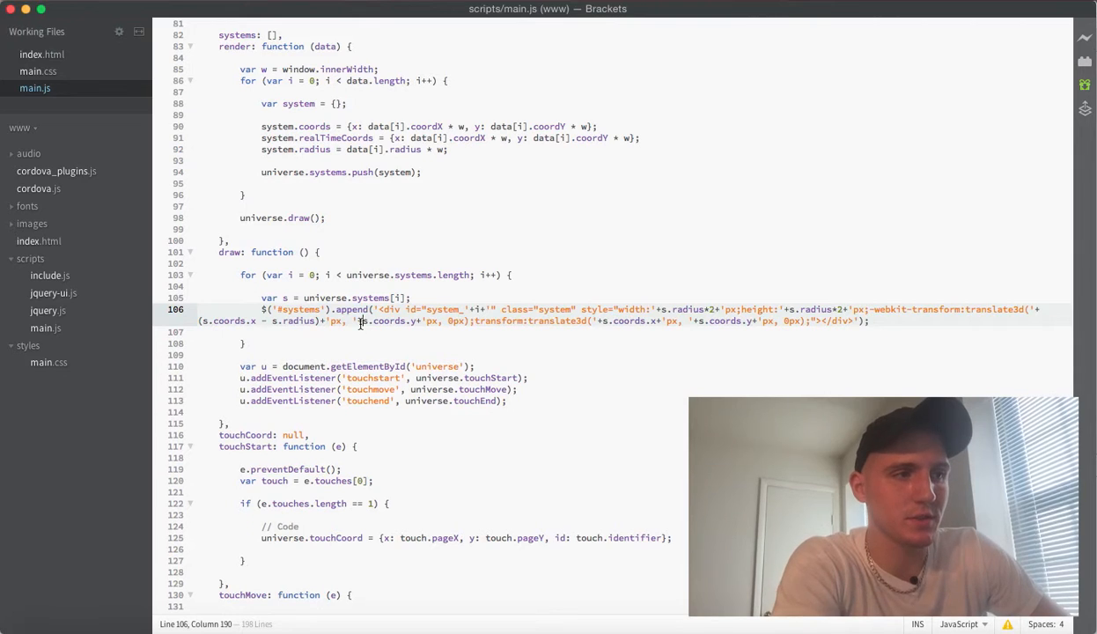
type("(")
type(")")
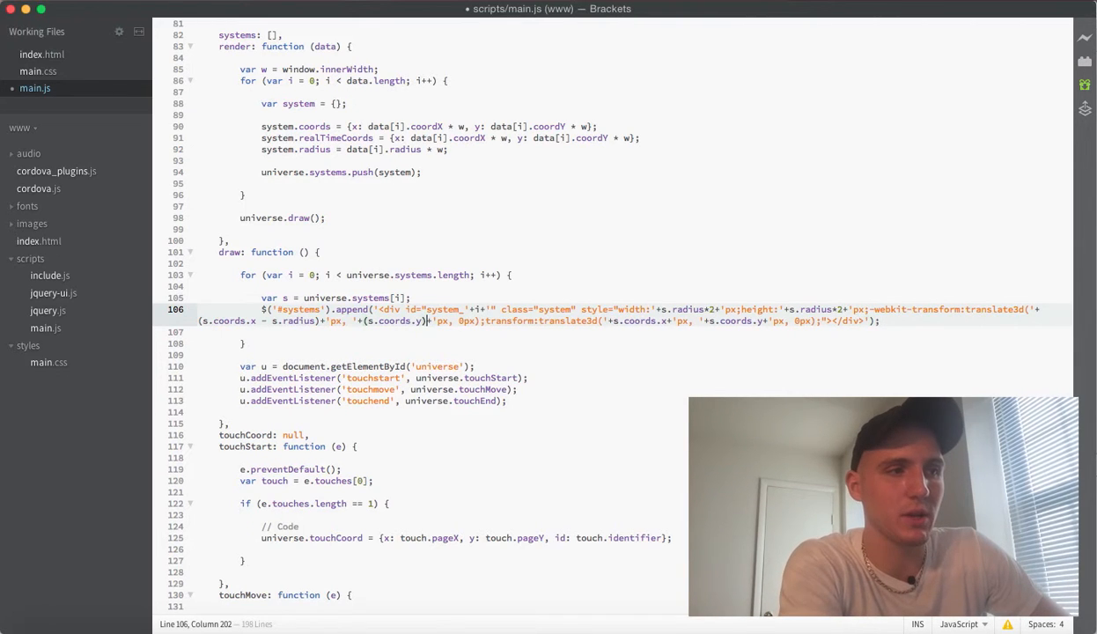
type(" - ")
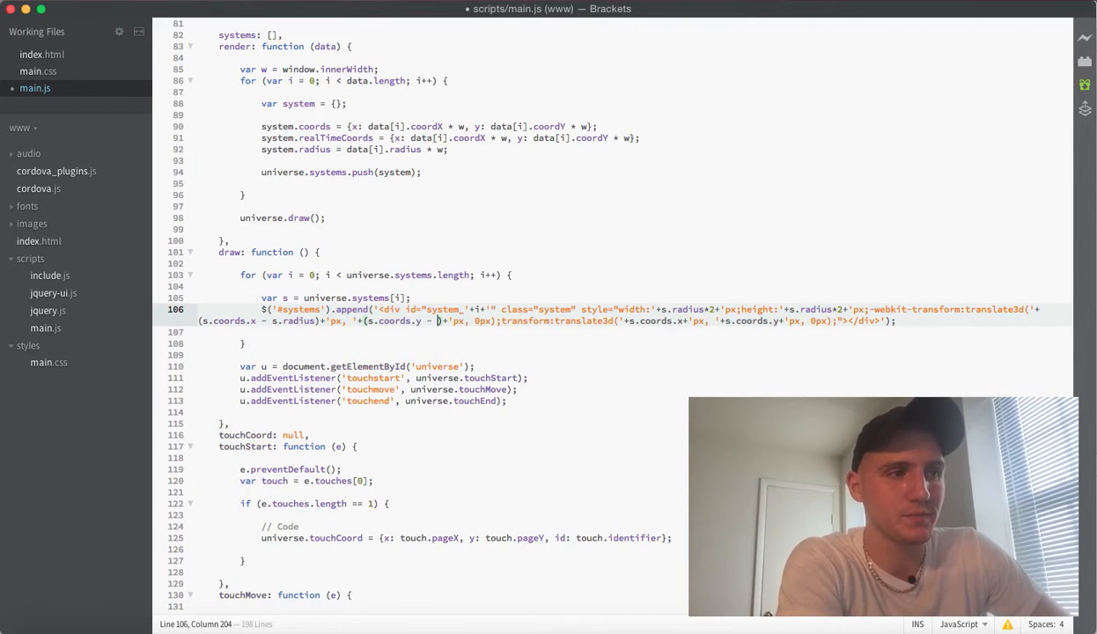
type("s.ra")
key("Return")
key("ctrl+s")
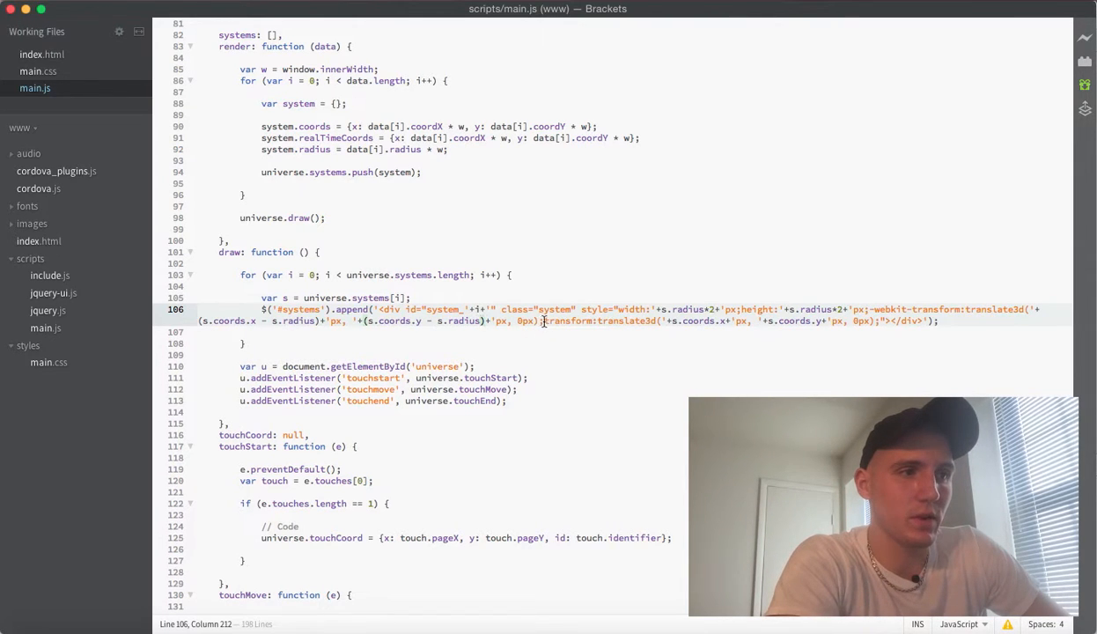
Paste the radius-offset translate3d expression over the standard transform's translate3d.
left_click_drag(542, 321, 914, 310)
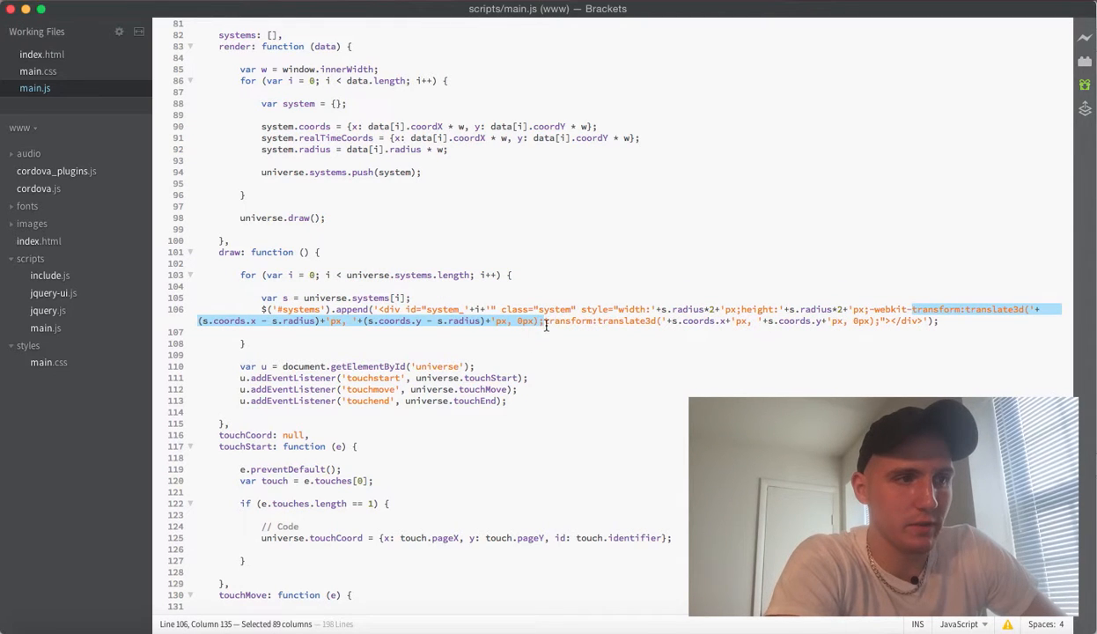
left_click_drag(544, 321, 881, 320)
key("super+v")
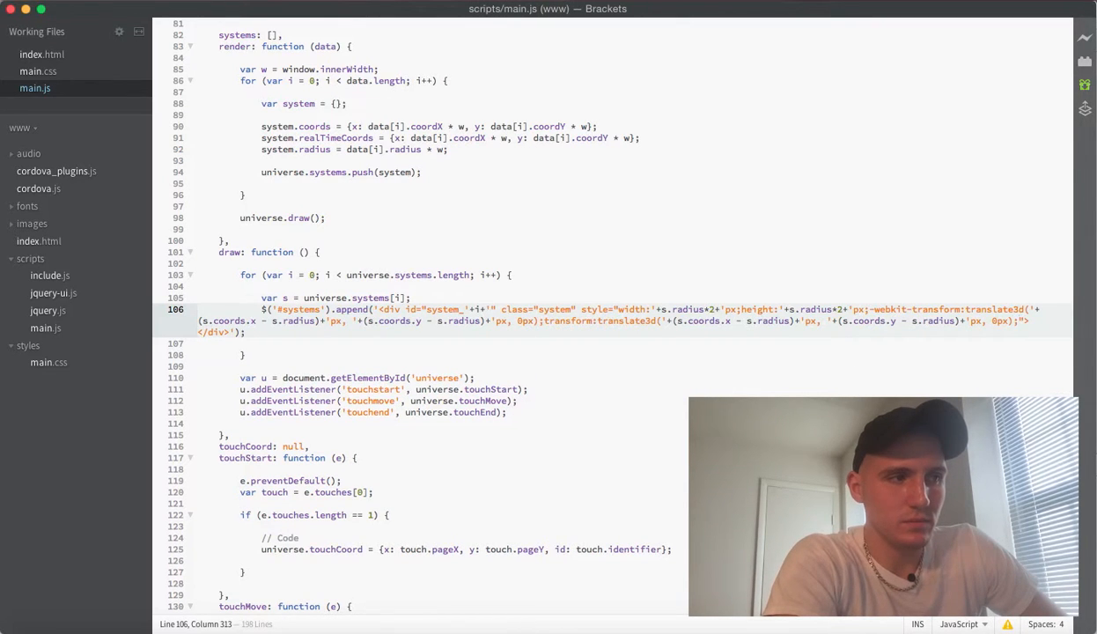
scroll(271, 332, "up", 1)
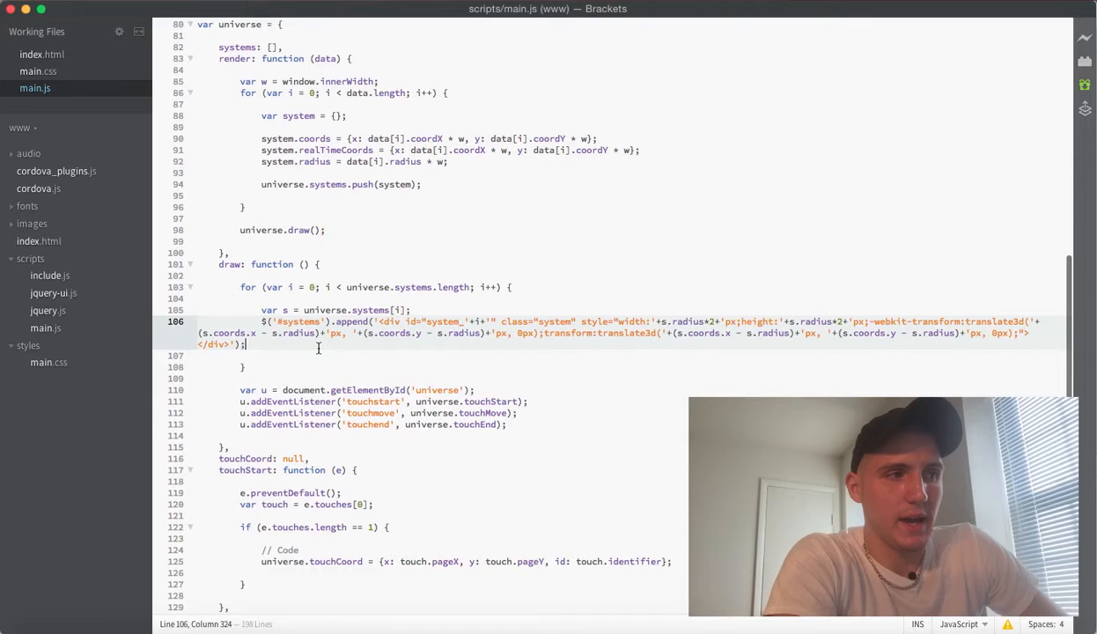
scroll(312, 343, "down", 4)
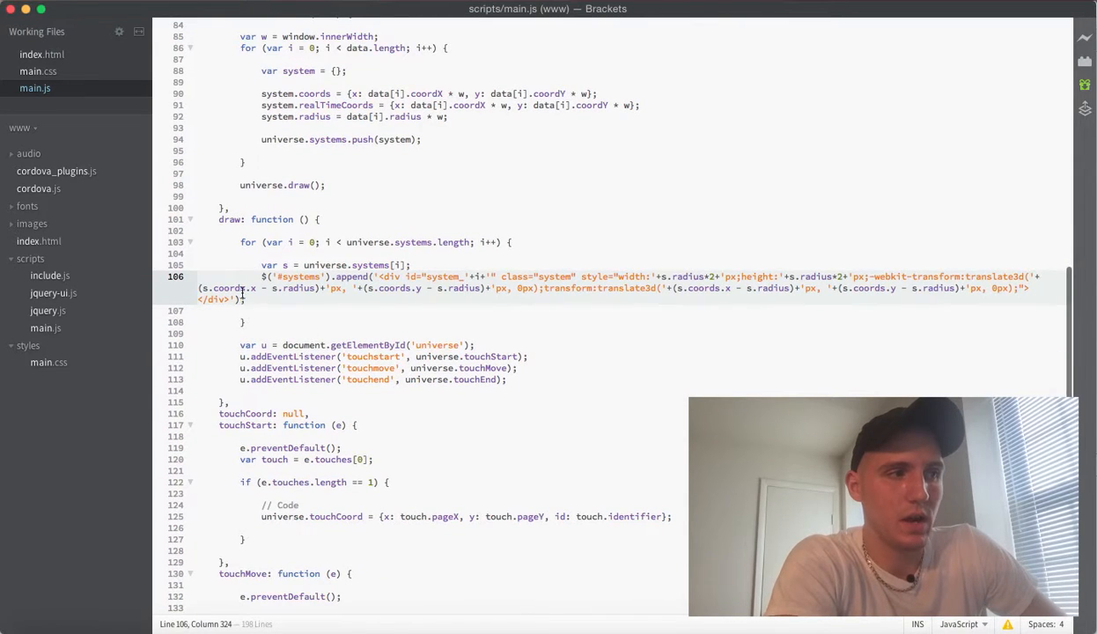
left_click_drag(246, 300, 262, 276)
Switch to main.css and delete the 50px width and height lines from the .system rule.
left_click(289, 300)
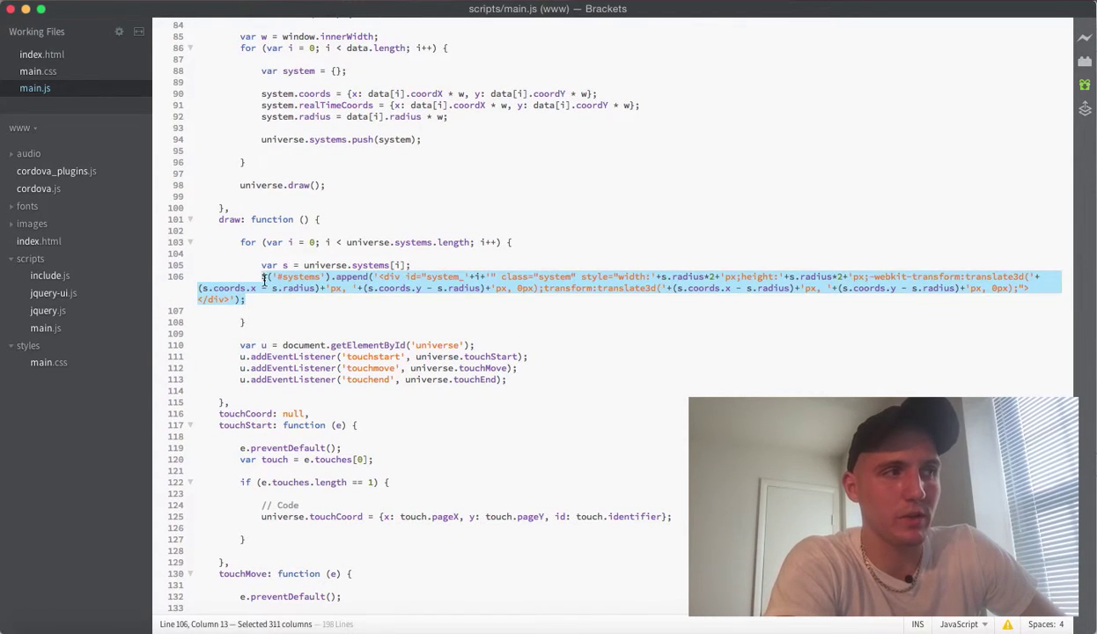
left_click(38, 71)
scroll(351, 225, "down", 8)
left_click(351, 225)
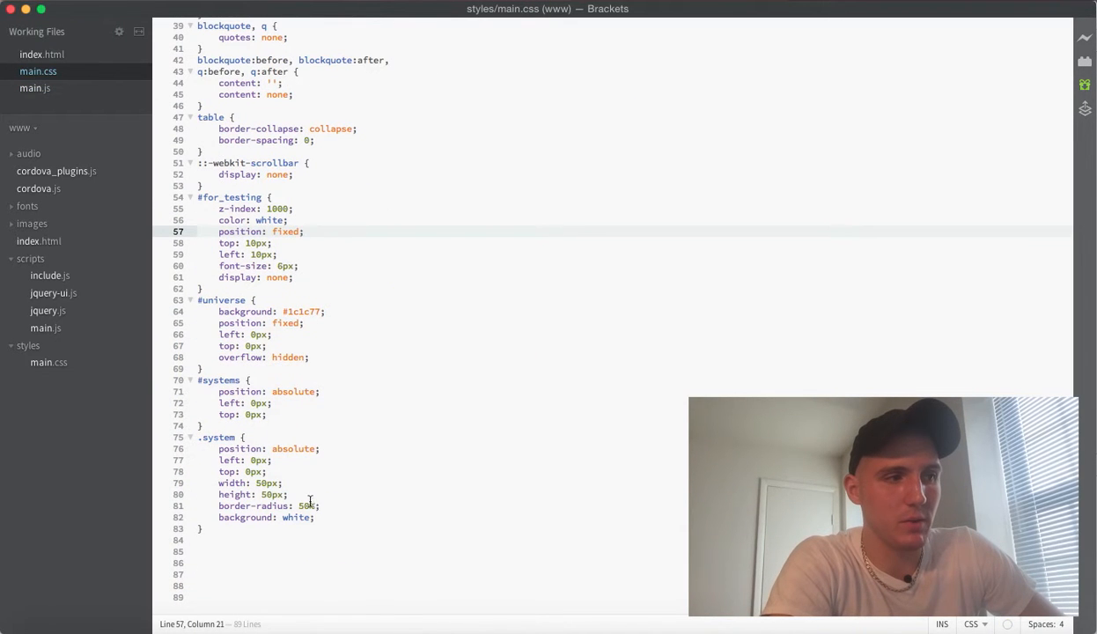
left_click(284, 496)
left_click_drag(291, 494, 218, 482)
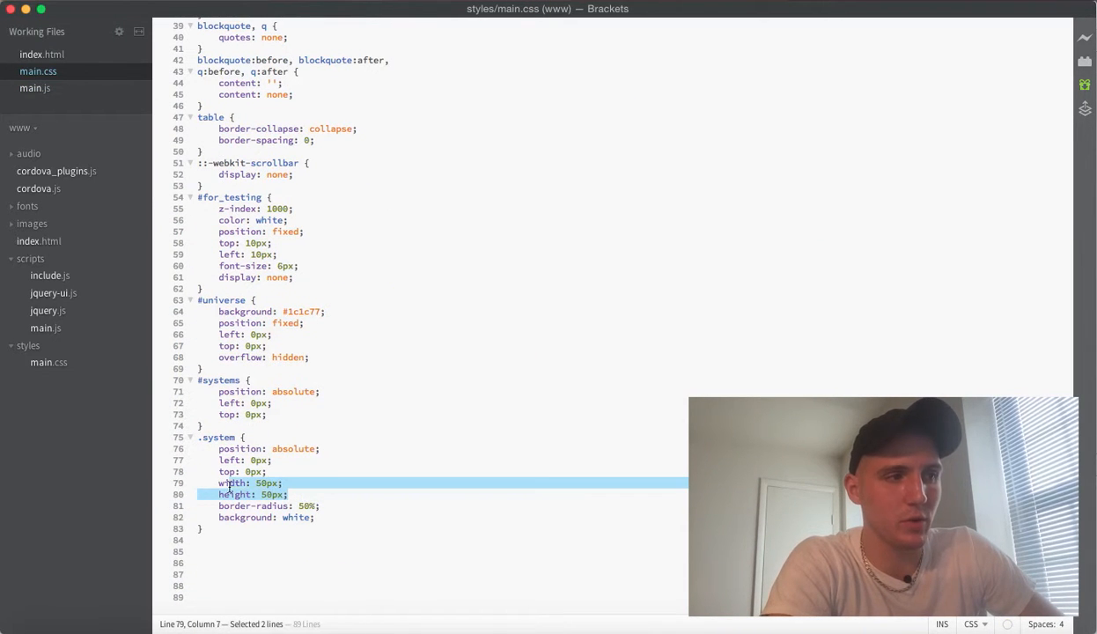
key("BackSpace")
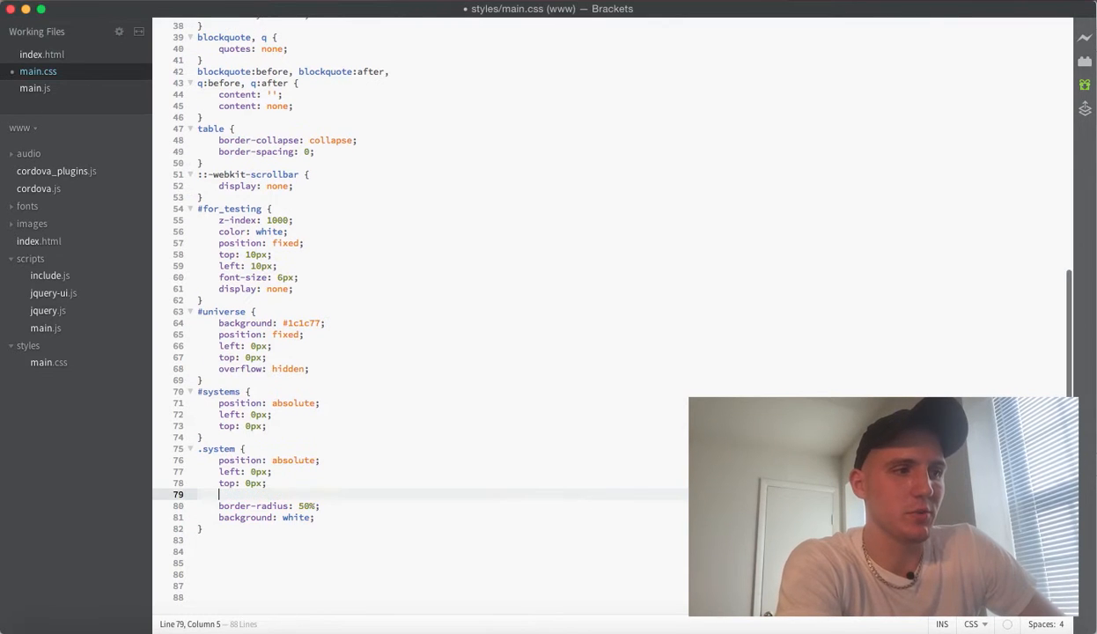
key("BackSpace")
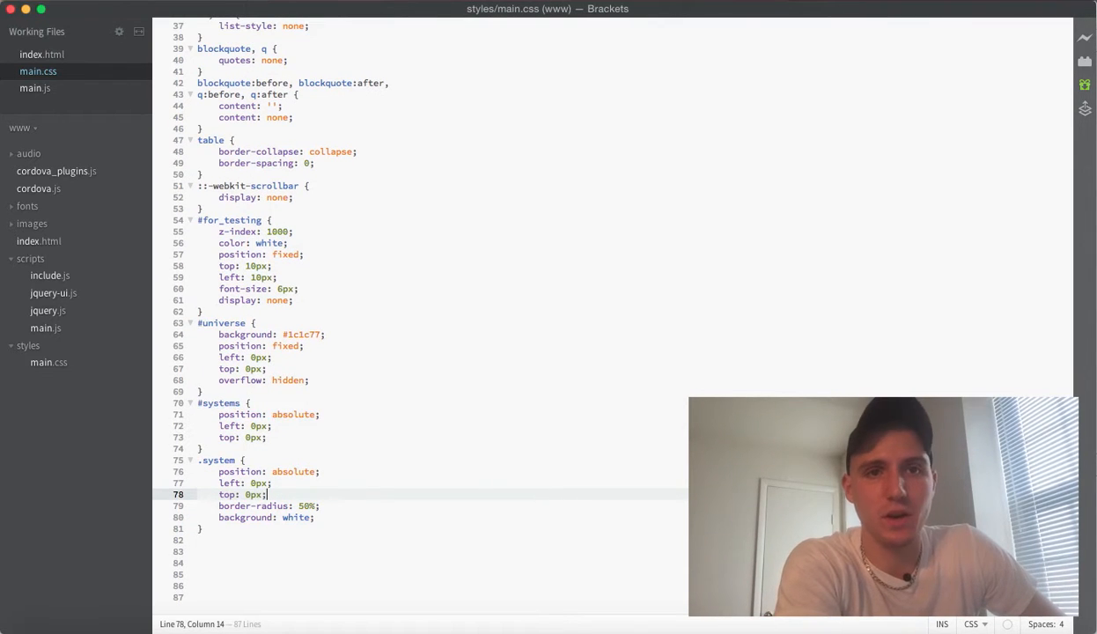